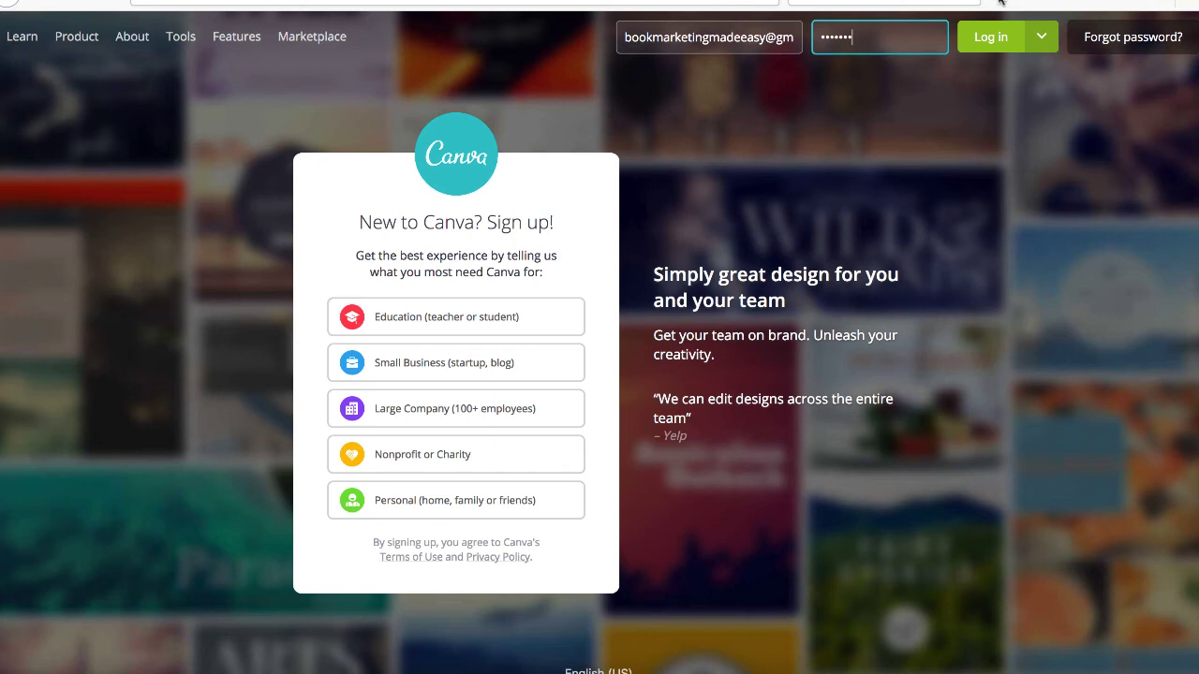
Log in to the existing Canva account with its e-mail and password.
left_click(996, 39)
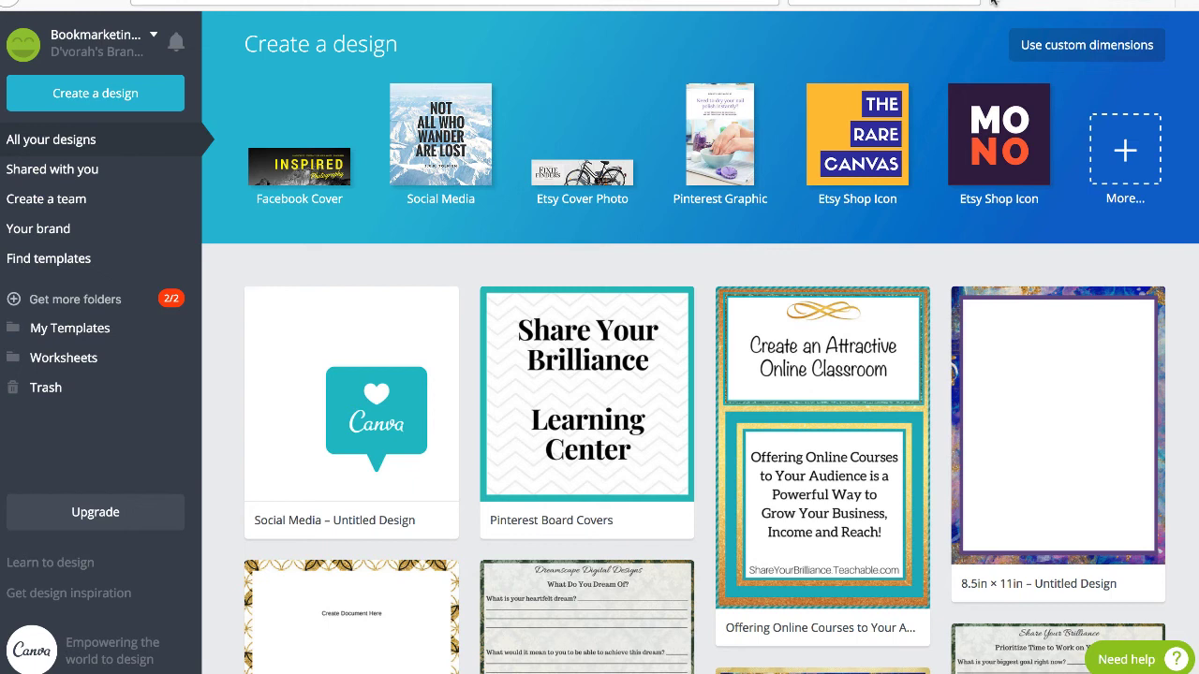
Browse the saved designs, then move the Online Classroom design into My Templates.
scroll(809, 378, "down", 10)
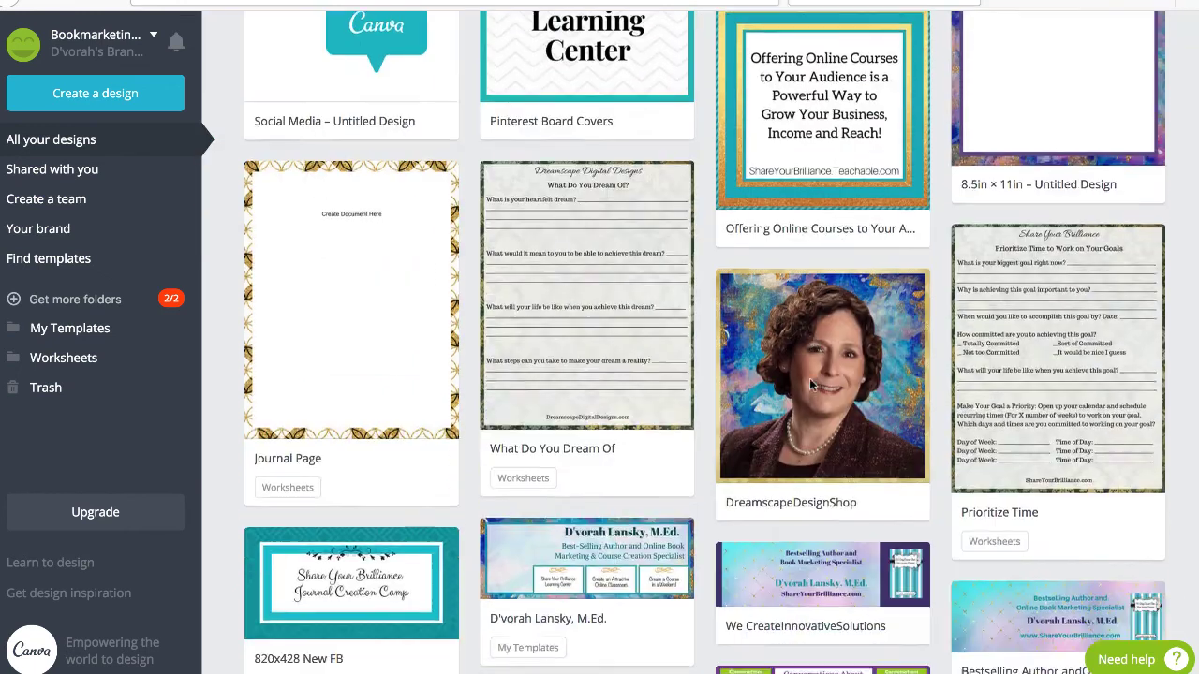
scroll(811, 384, "down", 13)
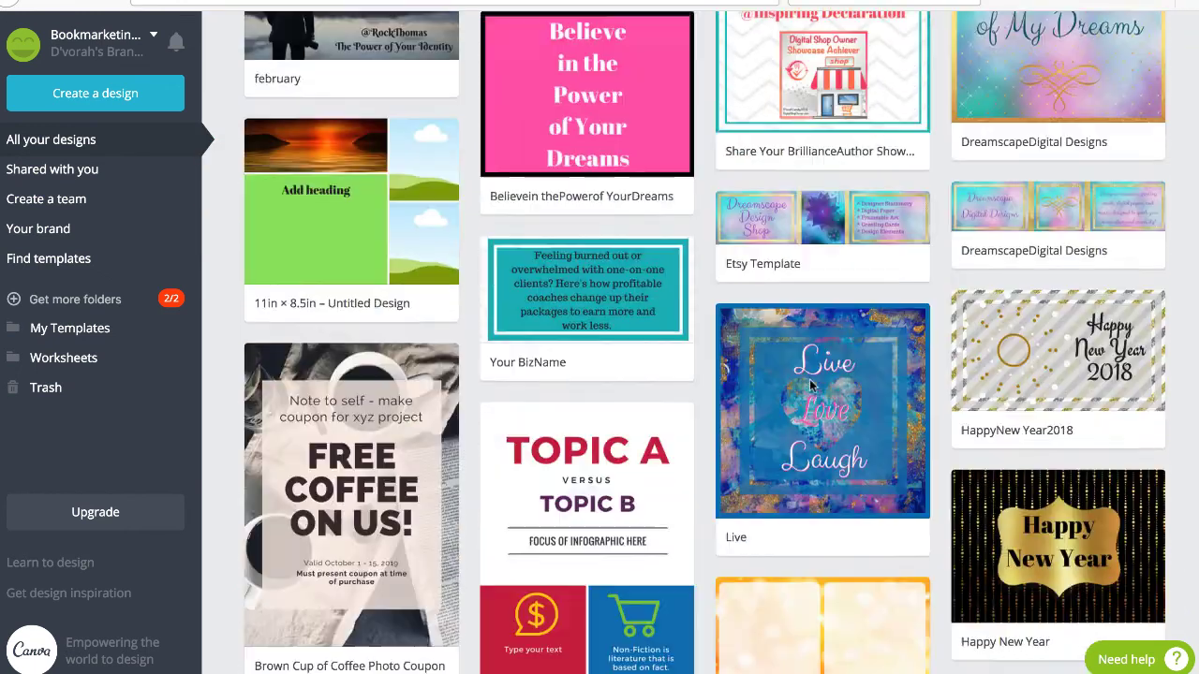
scroll(811, 384, "down", 7)
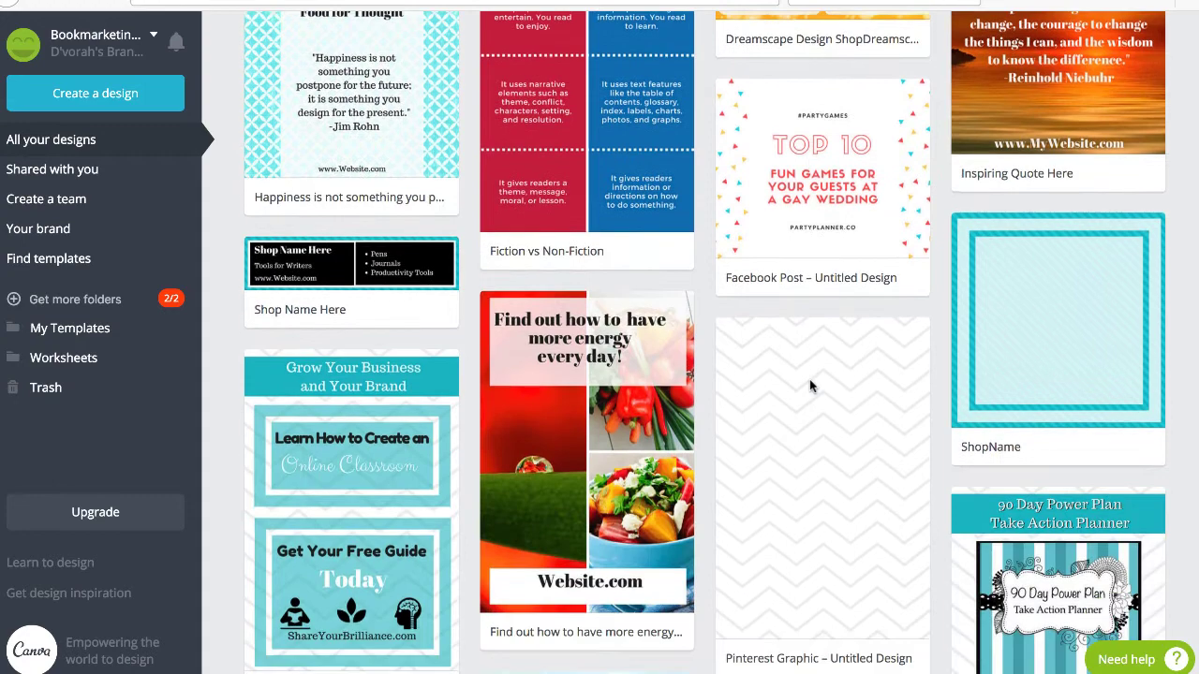
scroll(811, 384, "down", 4)
scroll(811, 384, "up", 7)
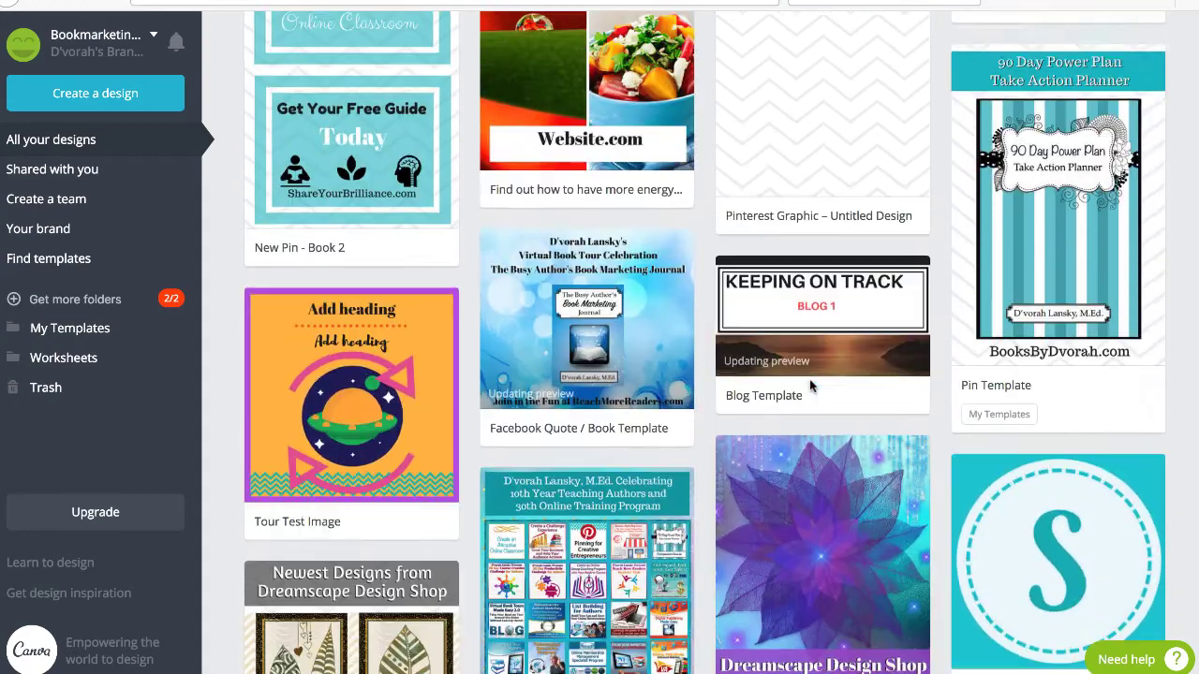
scroll(811, 384, "up", 17)
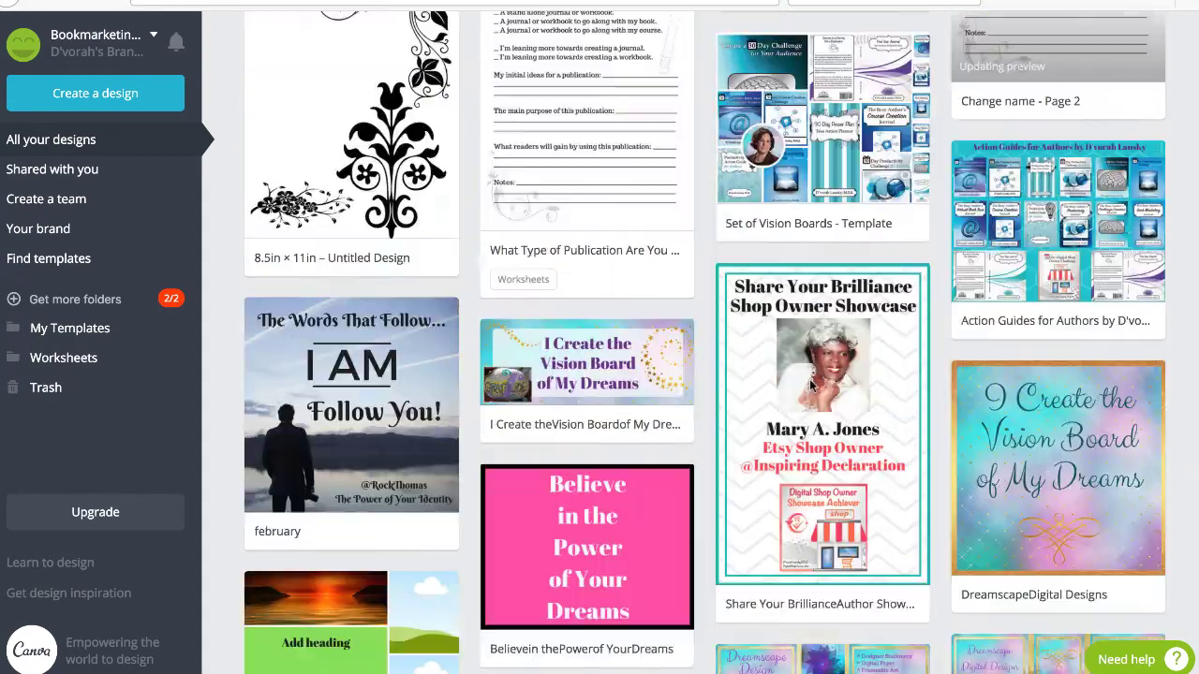
scroll(811, 384, "up", 10)
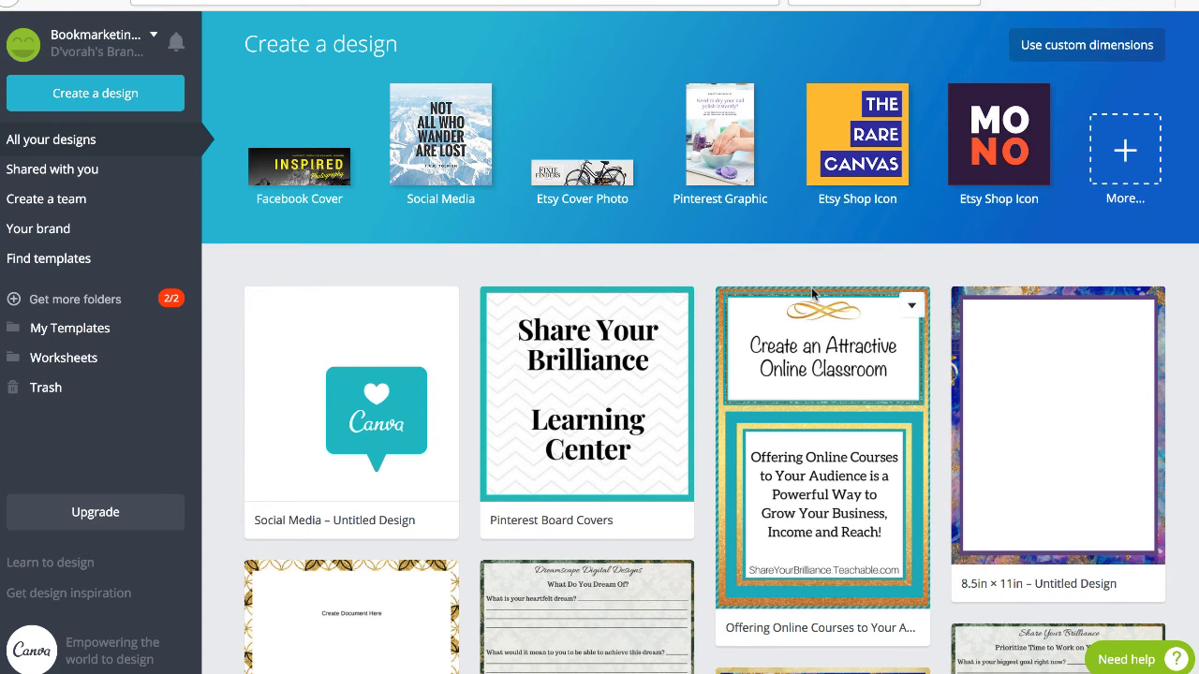
left_click_drag(768, 306, 105, 335)
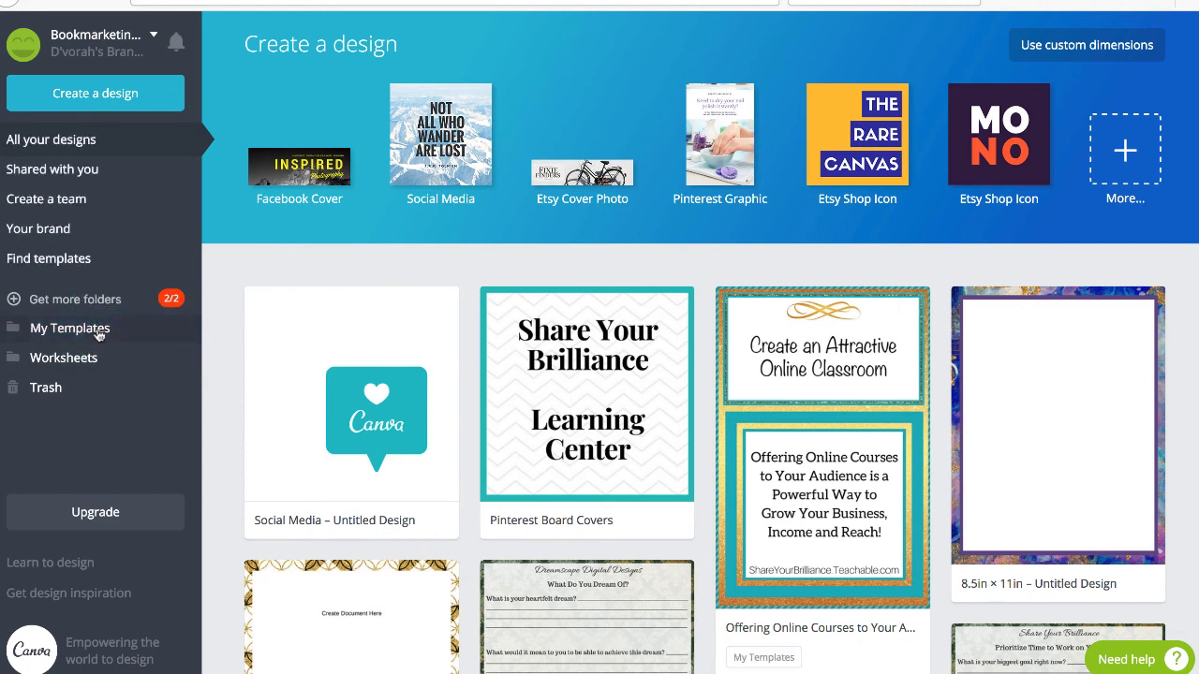
View the My Templates folder, then go back to All your designs.
left_click(98, 332)
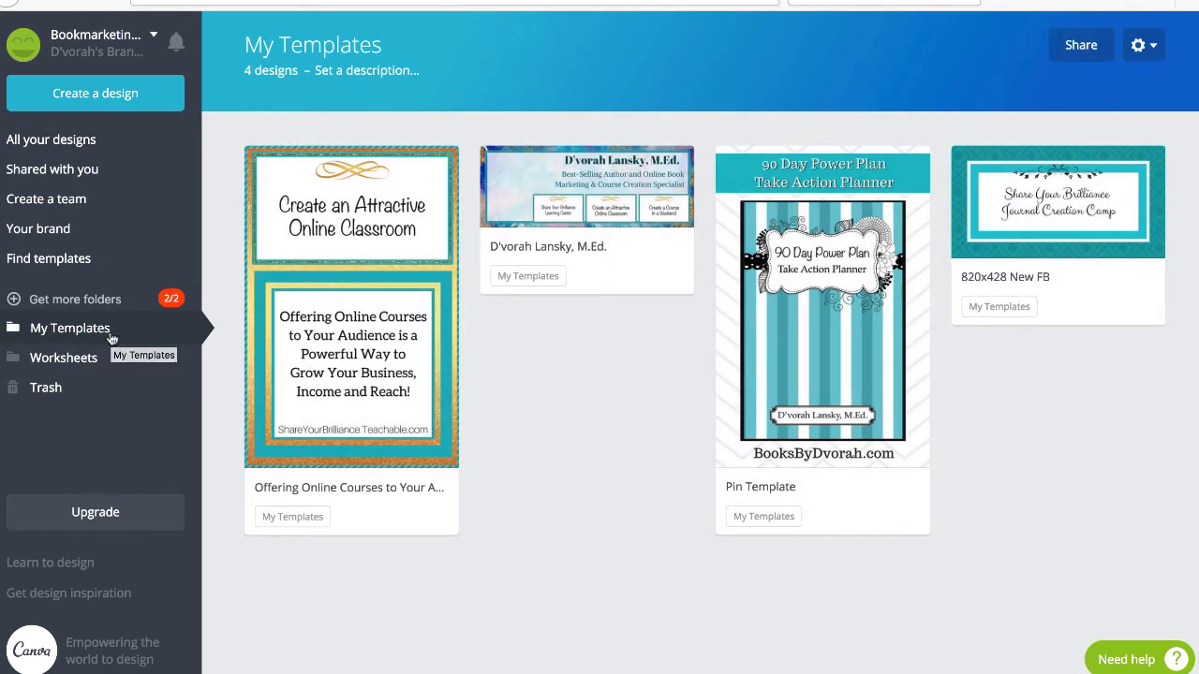
left_click(50, 144)
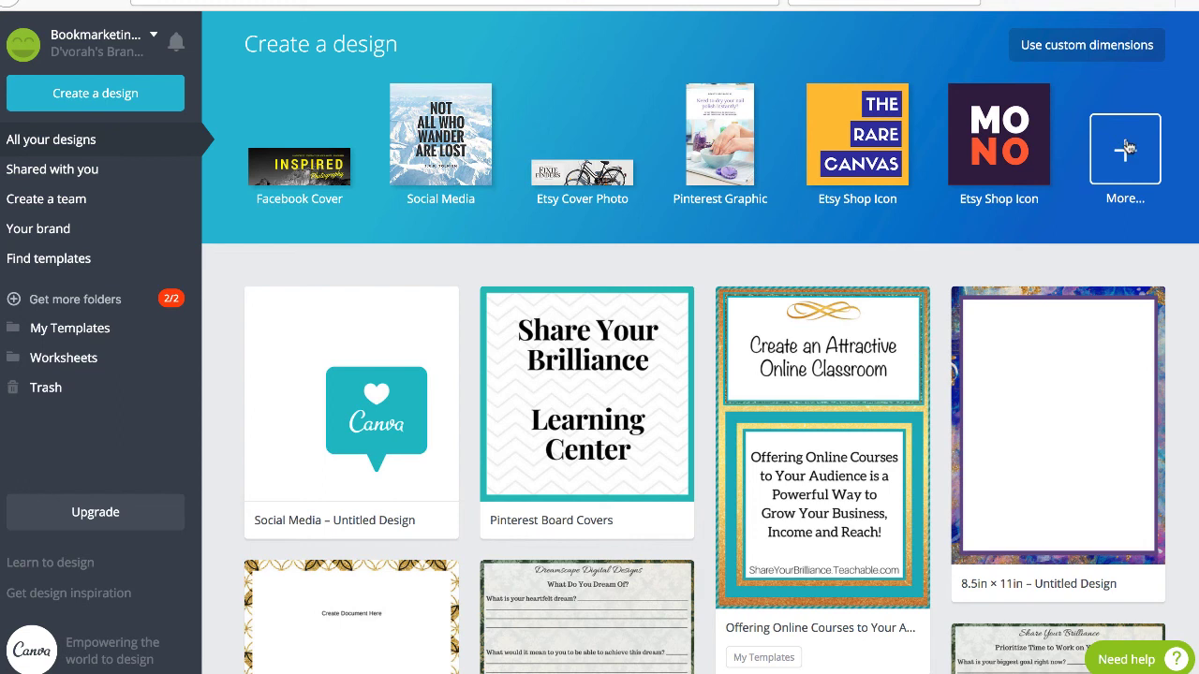
Show every design type via More... and browse Recommended through Marketing Materials, Events and Ads.
left_click(1125, 150)
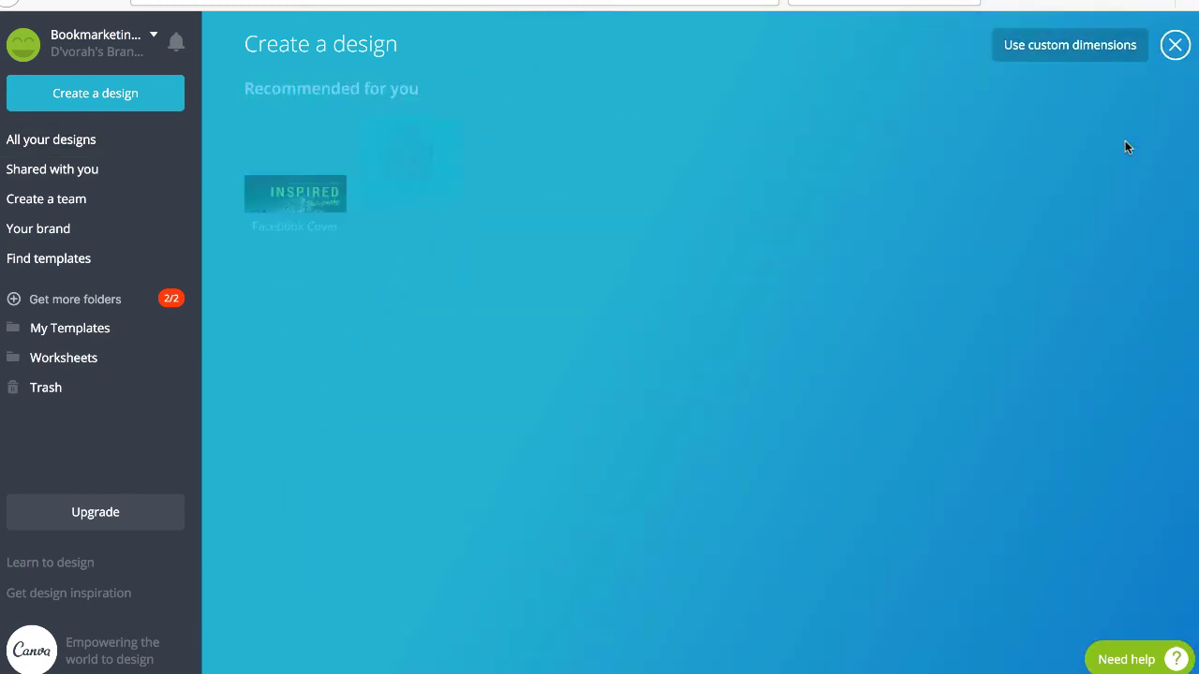
scroll(828, 315, "down", 9)
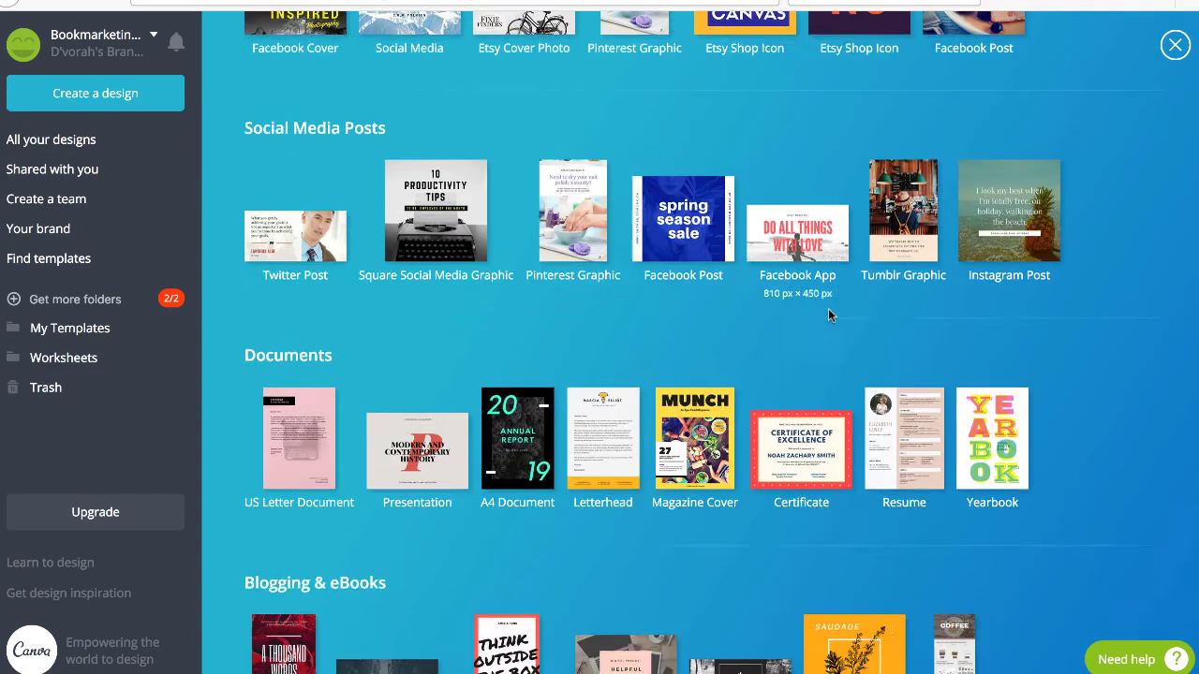
scroll(828, 315, "down", 3)
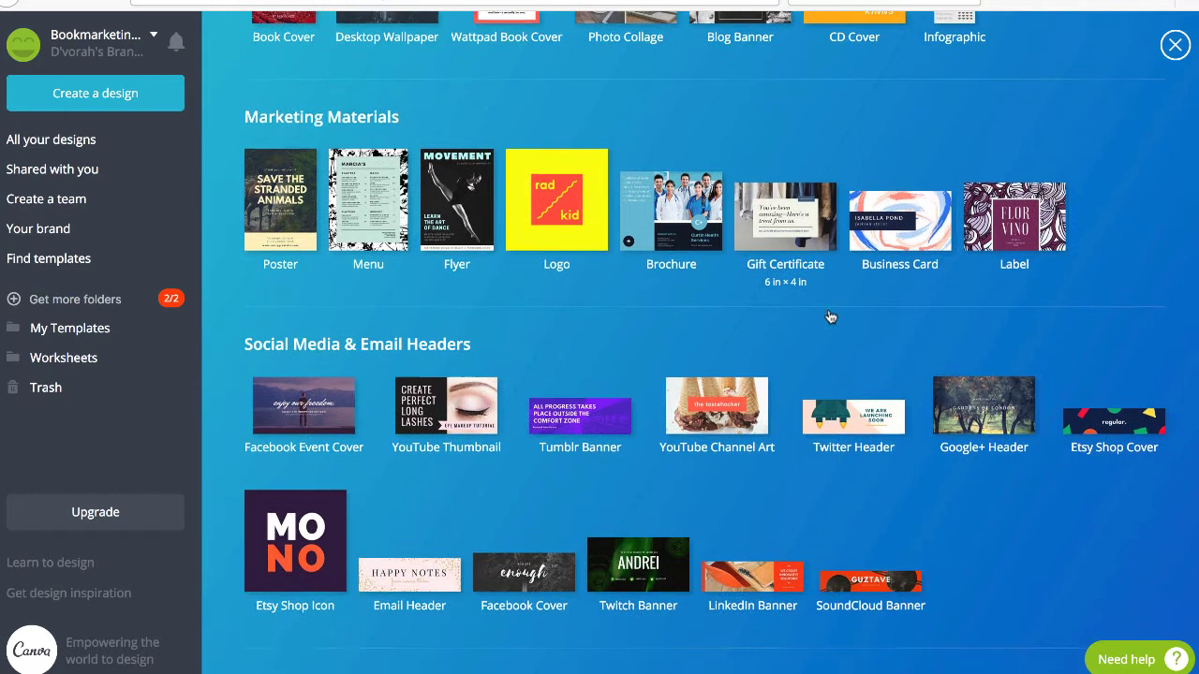
scroll(828, 317, "up", 1)
scroll(828, 315, "down", 2)
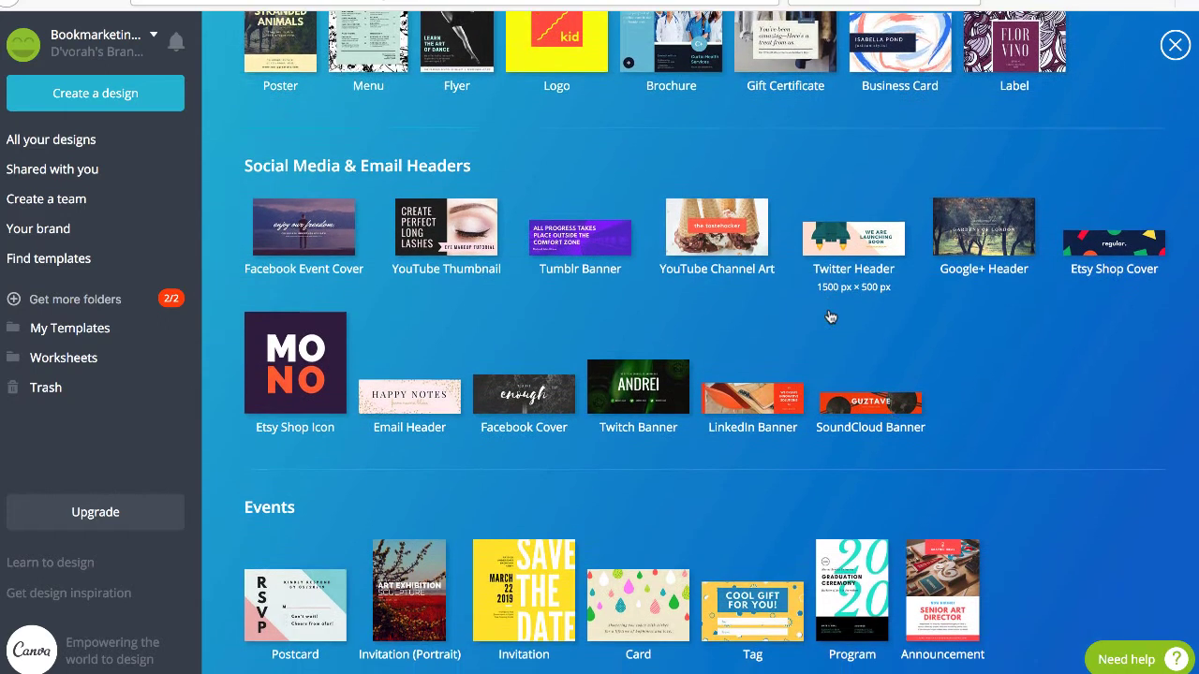
scroll(944, 302, "down", 2)
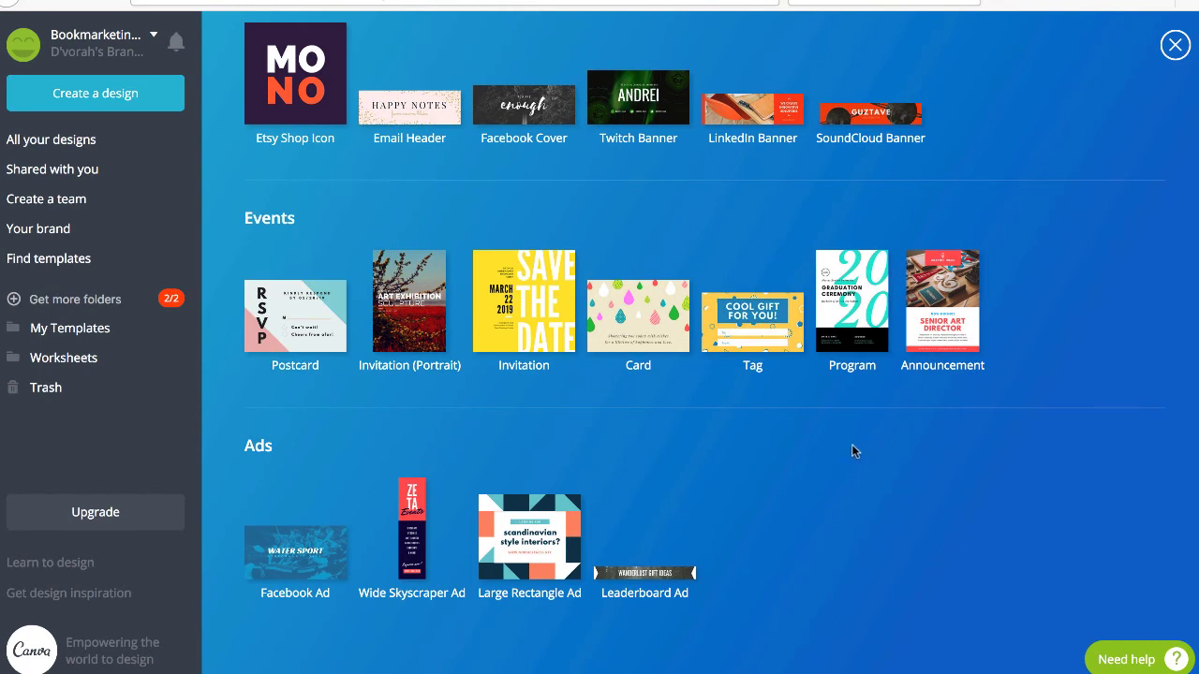
scroll(851, 446, "up", 1)
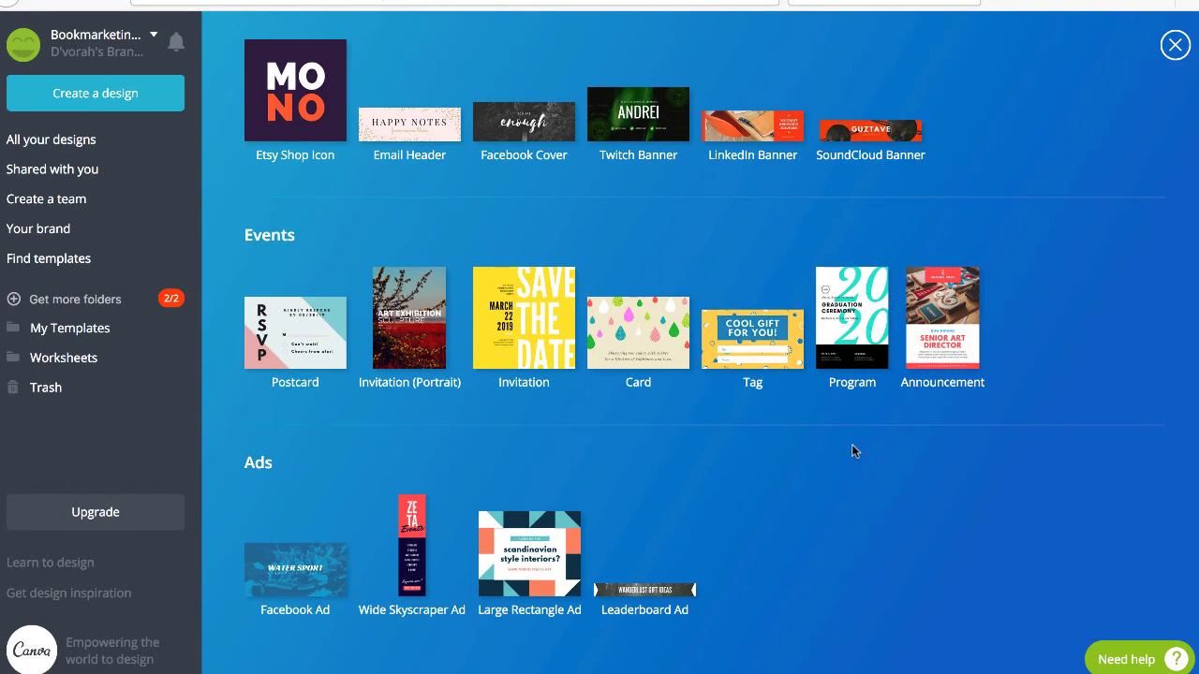
scroll(836, 431, "up", 4)
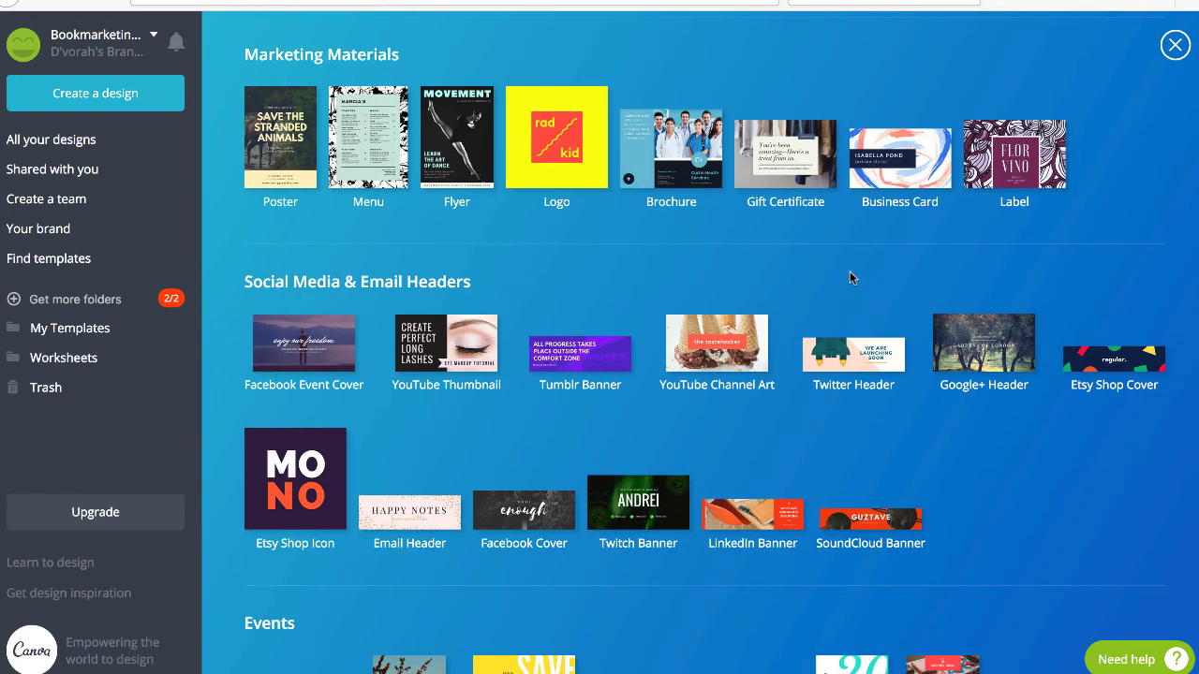
scroll(825, 507, "down", 4)
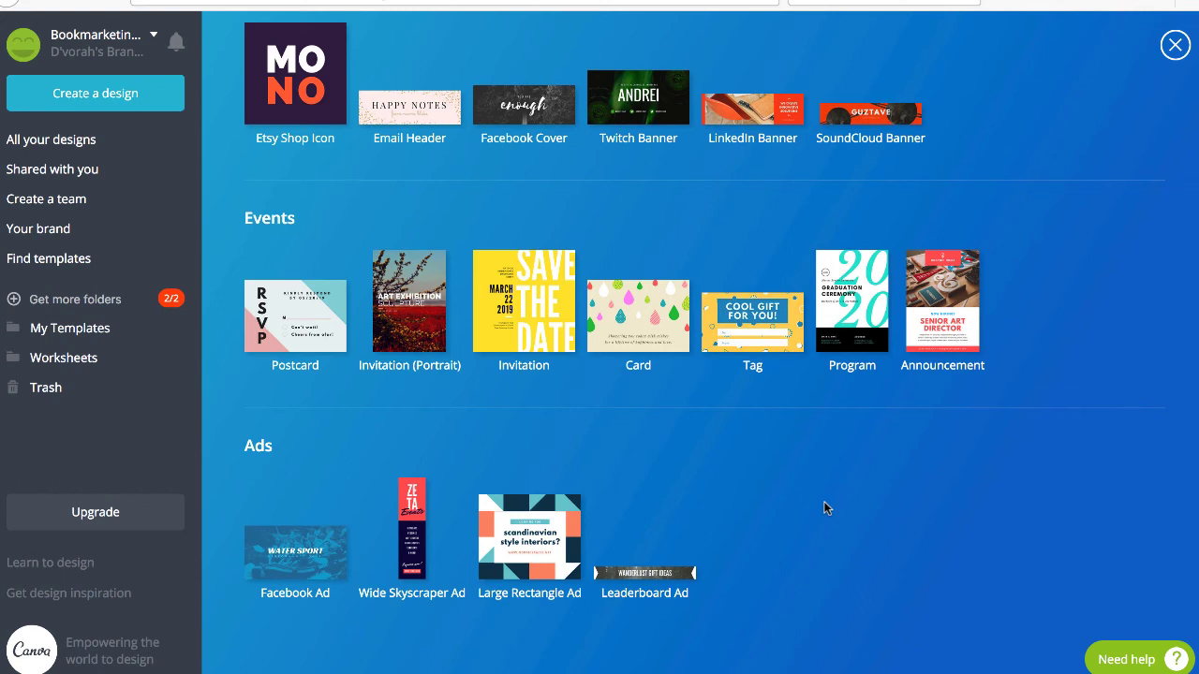
scroll(823, 507, "up", 7)
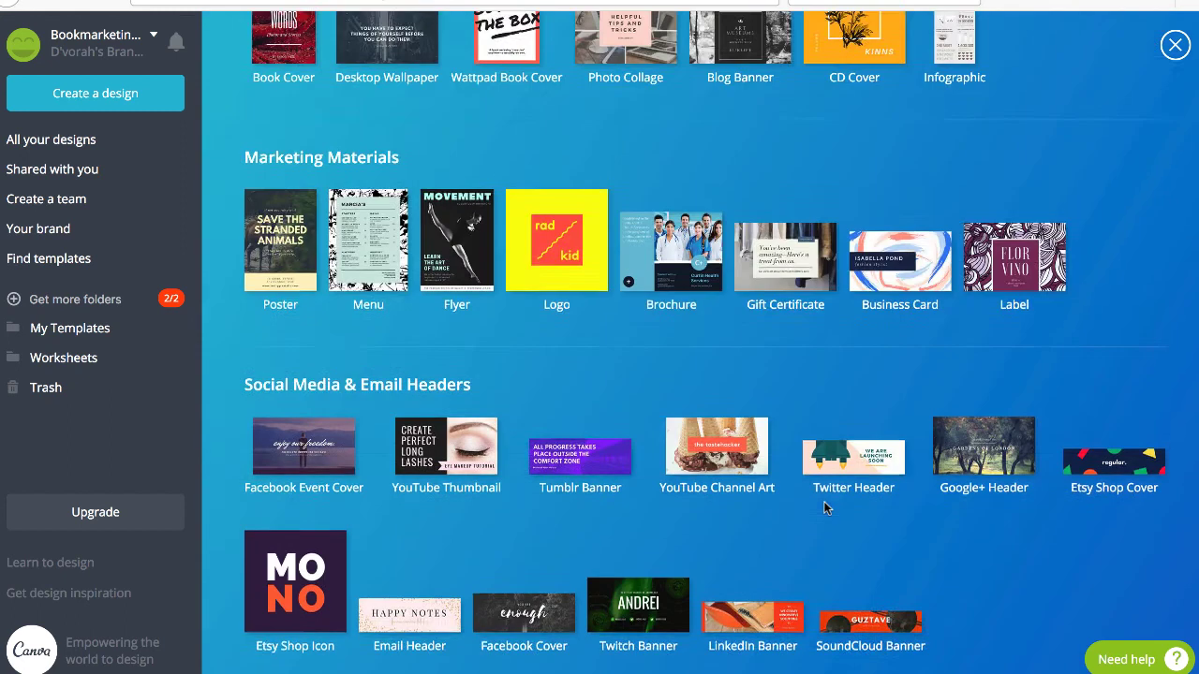
scroll(823, 506, "up", 7)
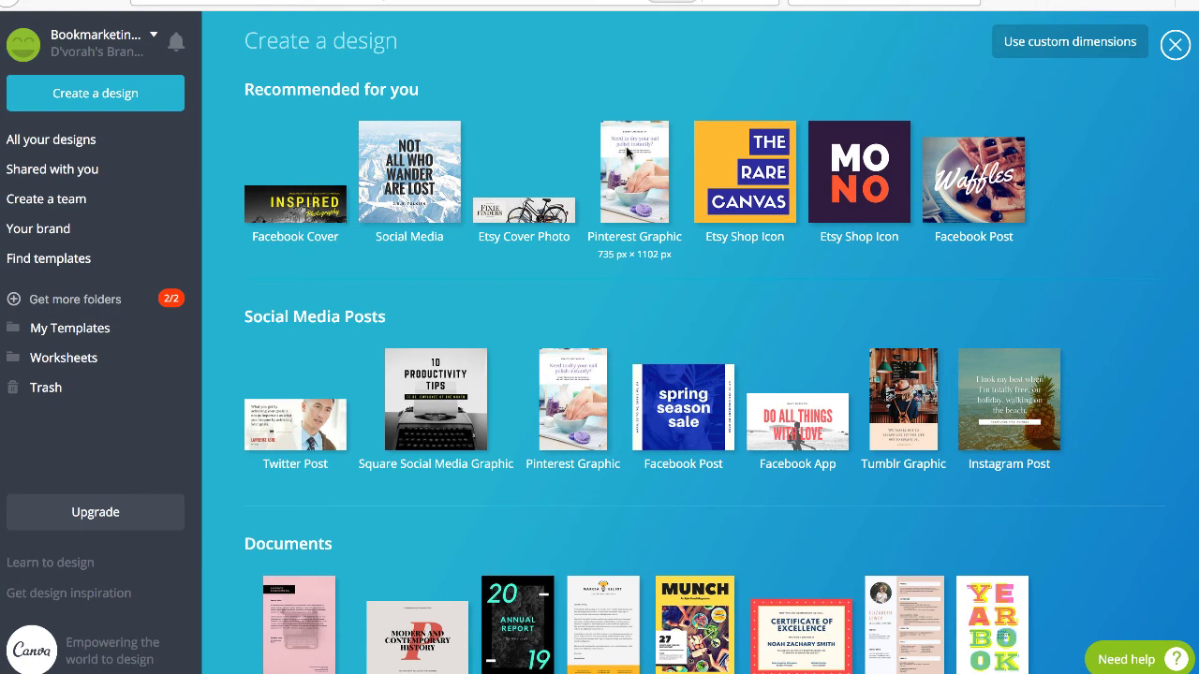
key("ctrl+plus")
key("ctrl+plus")
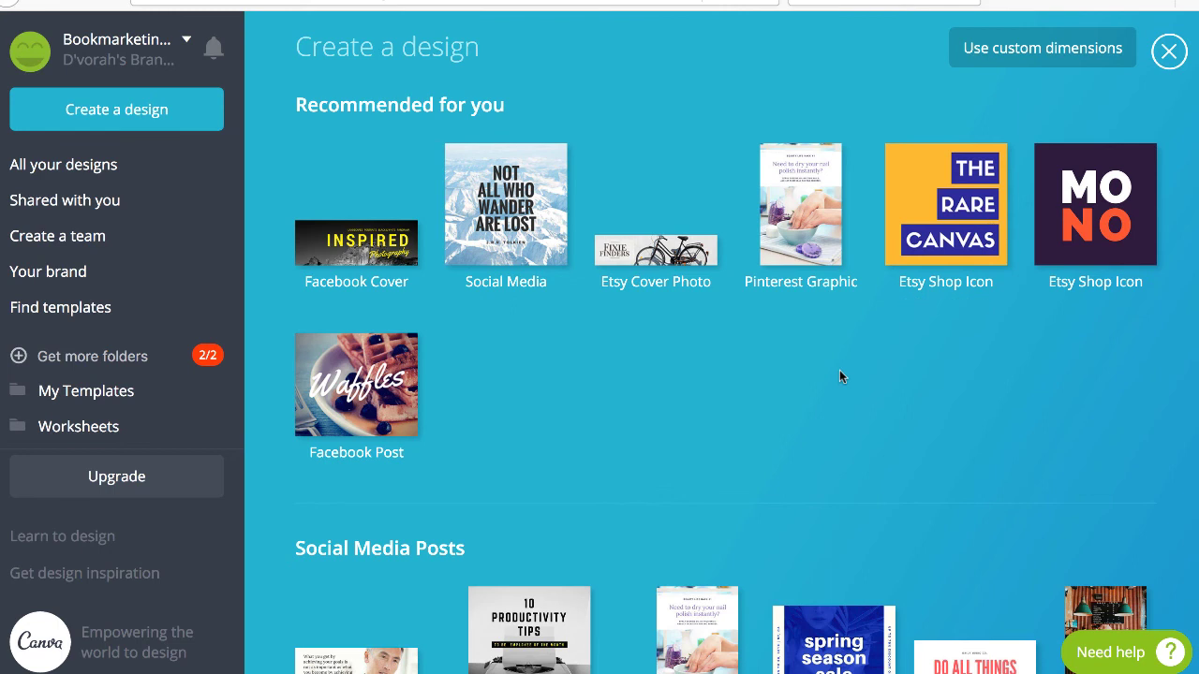
scroll(839, 372, "down", 3)
scroll(840, 374, "down", 1)
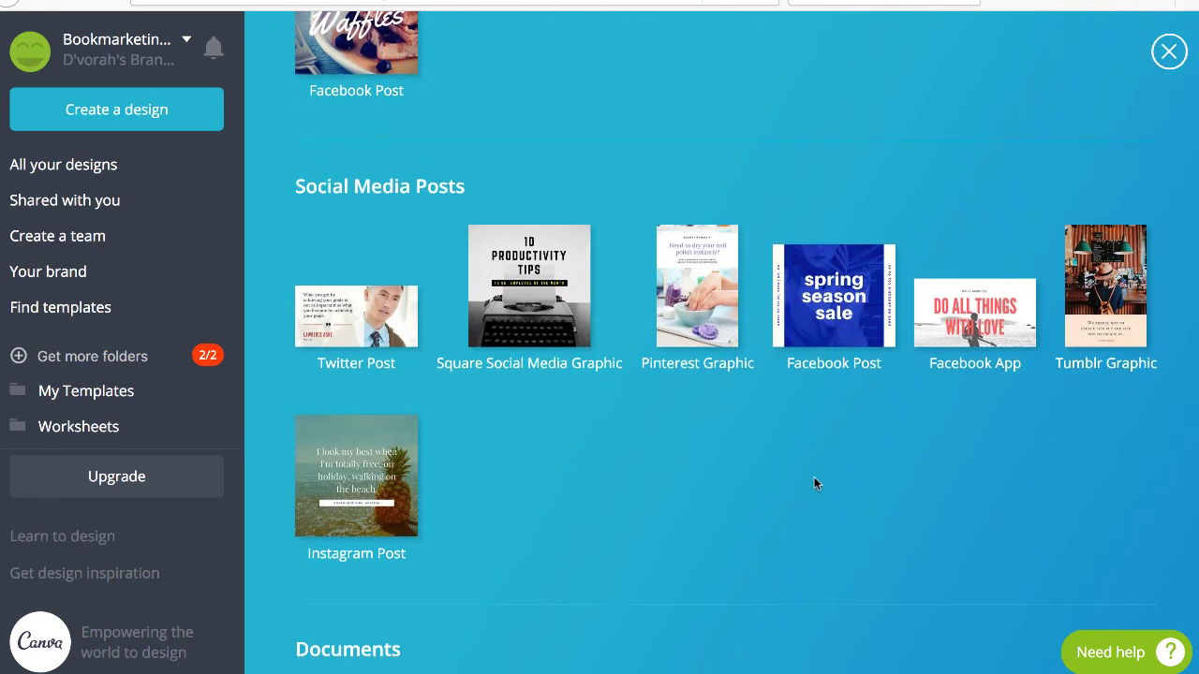
scroll(814, 483, "up", 4)
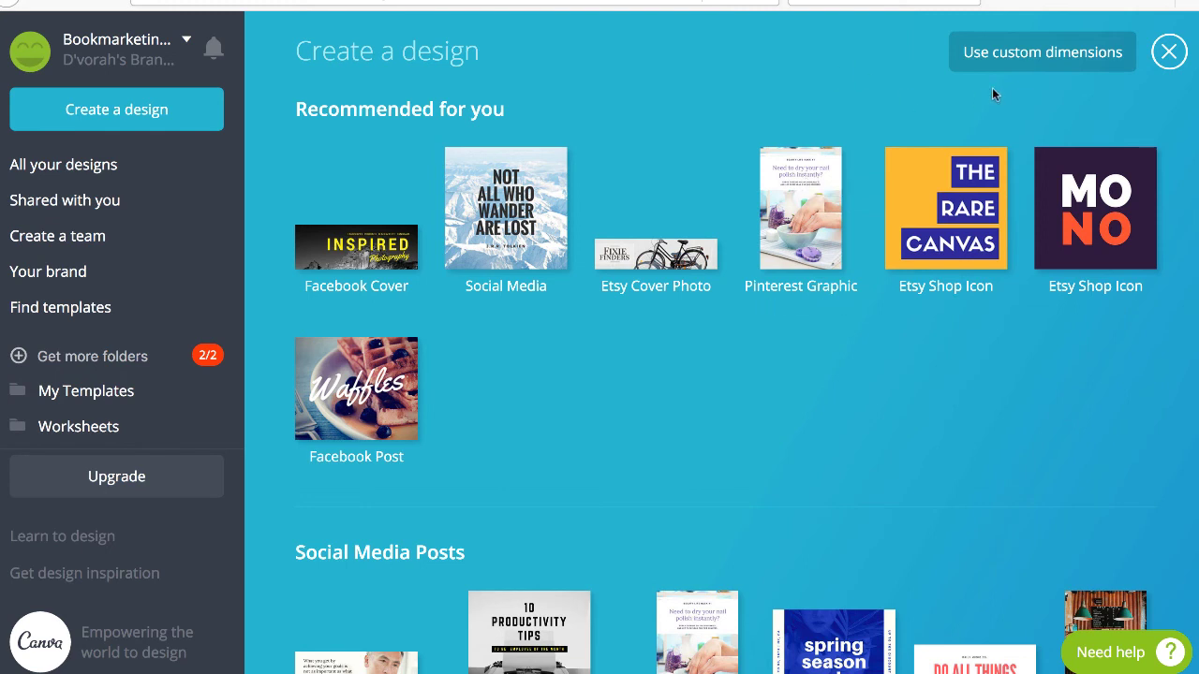
left_click(1060, 58)
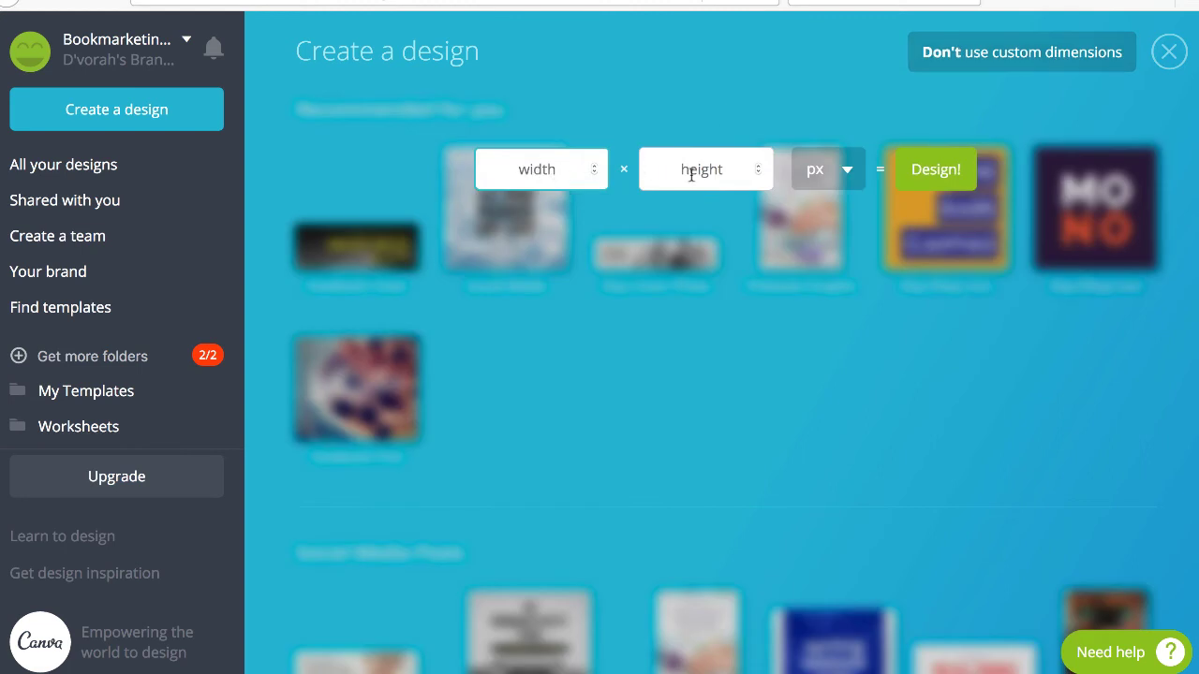
Create a blank custom design measuring 8.5 × 11 inches.
left_click(847, 166)
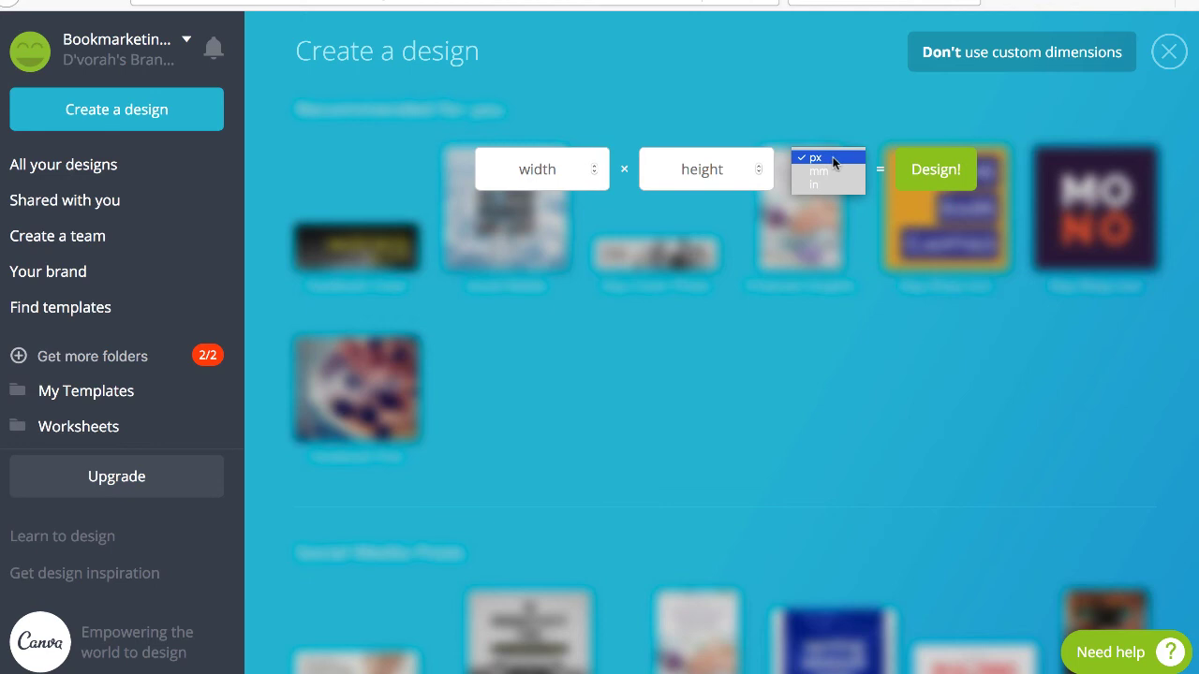
left_click(818, 184)
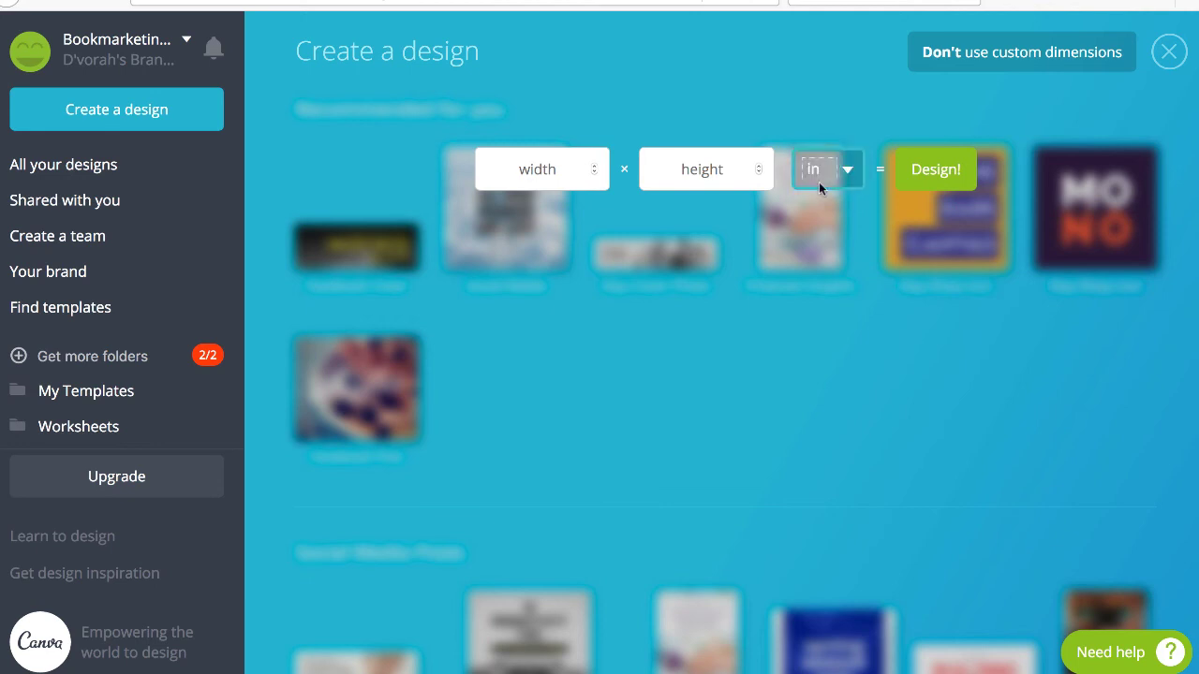
left_click(551, 169)
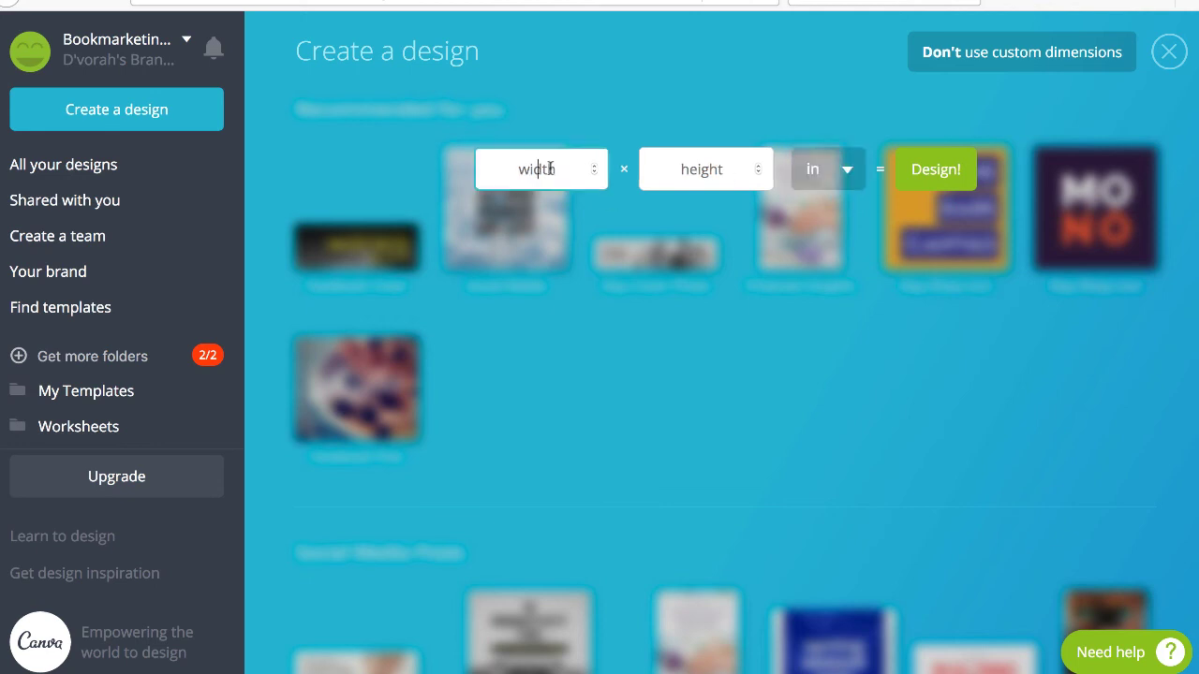
type("8.5")
left_click(703, 169)
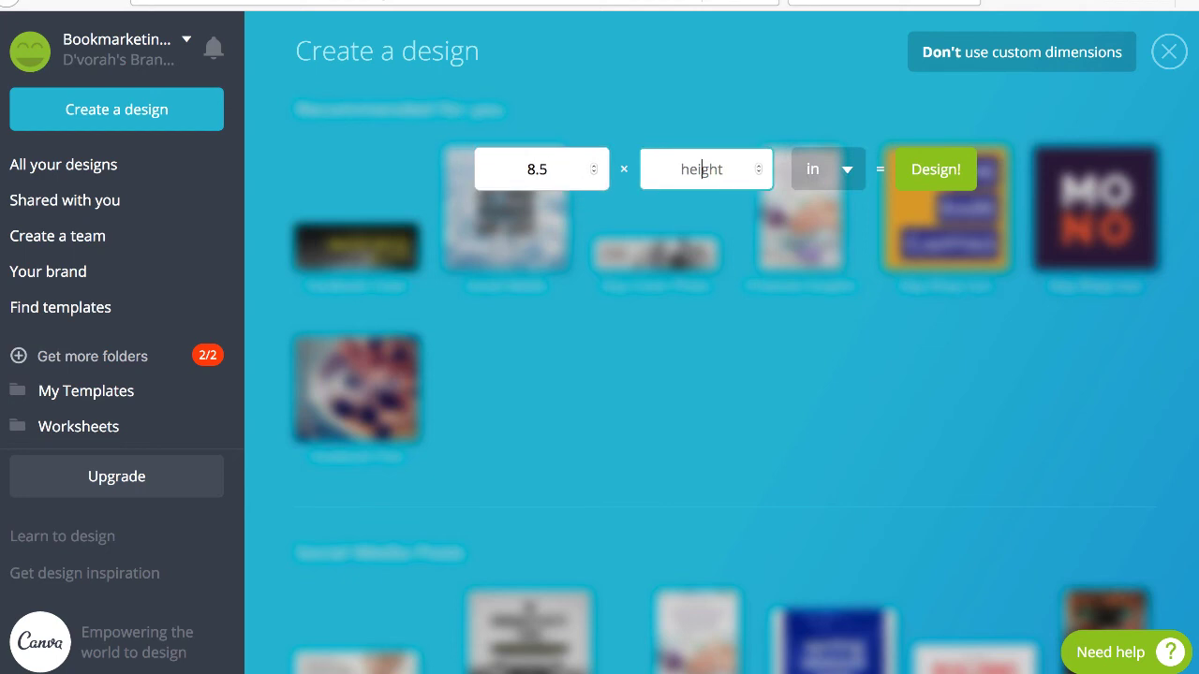
type("11")
left_click(941, 176)
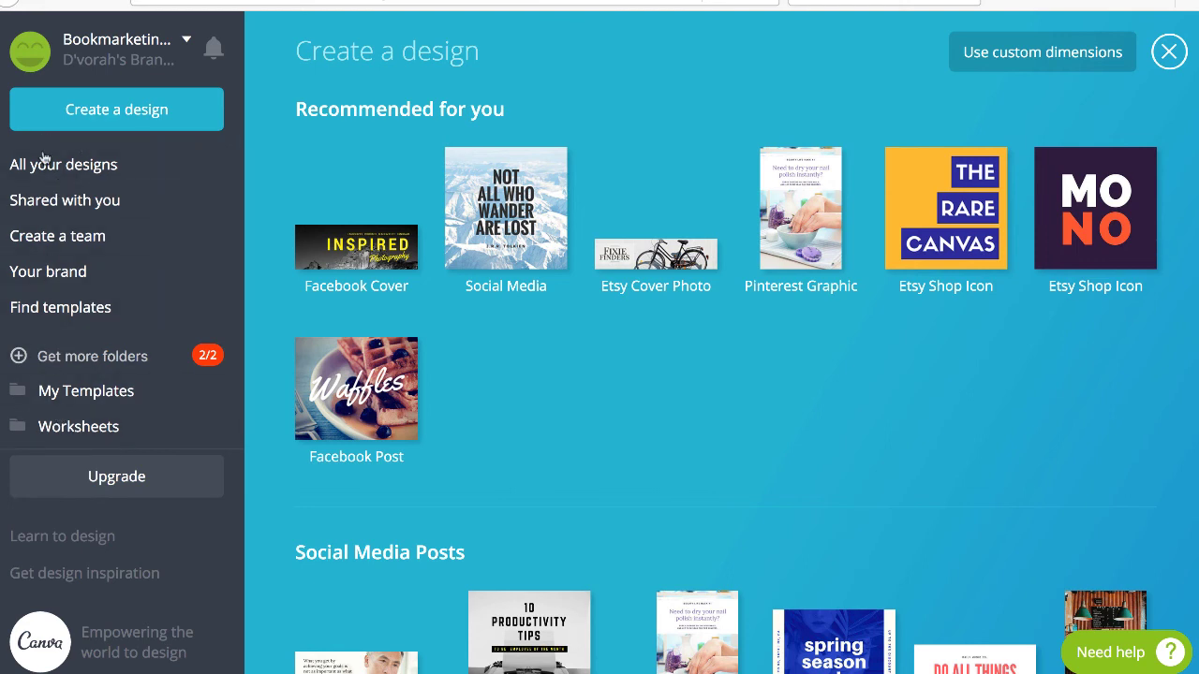
Show All your designs and scroll through the saved designs grid.
left_click(112, 164)
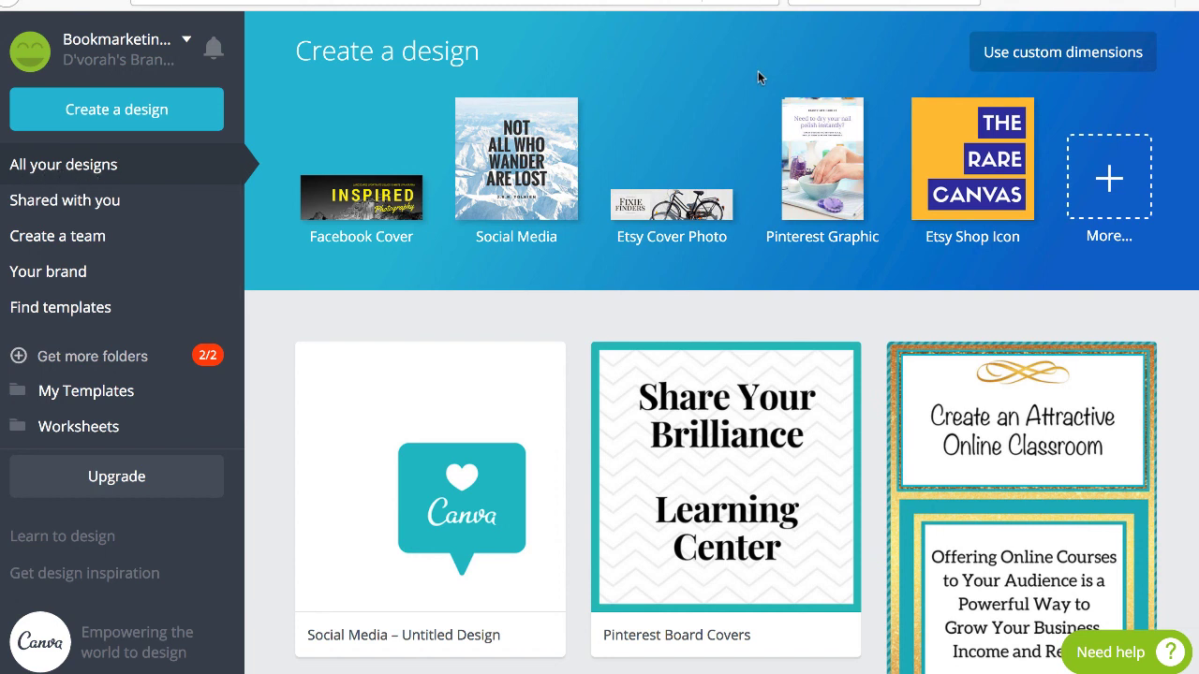
scroll(609, 394, "down", 3)
scroll(595, 416, "down", 2)
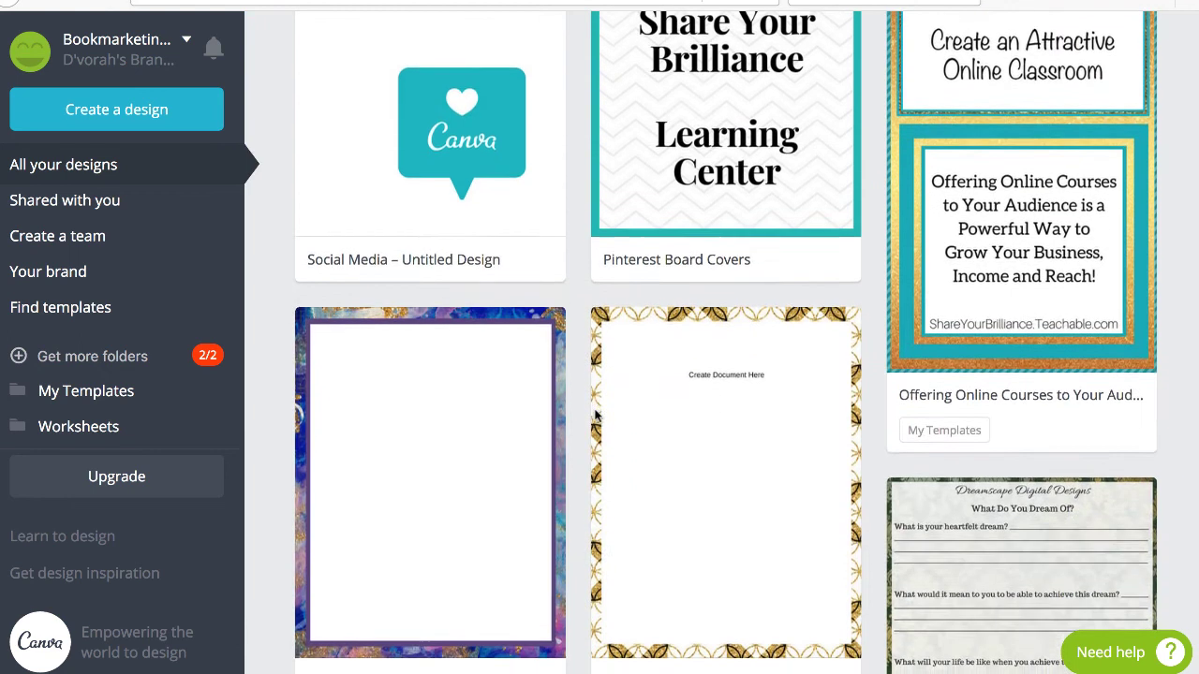
scroll(596, 416, "up", 3)
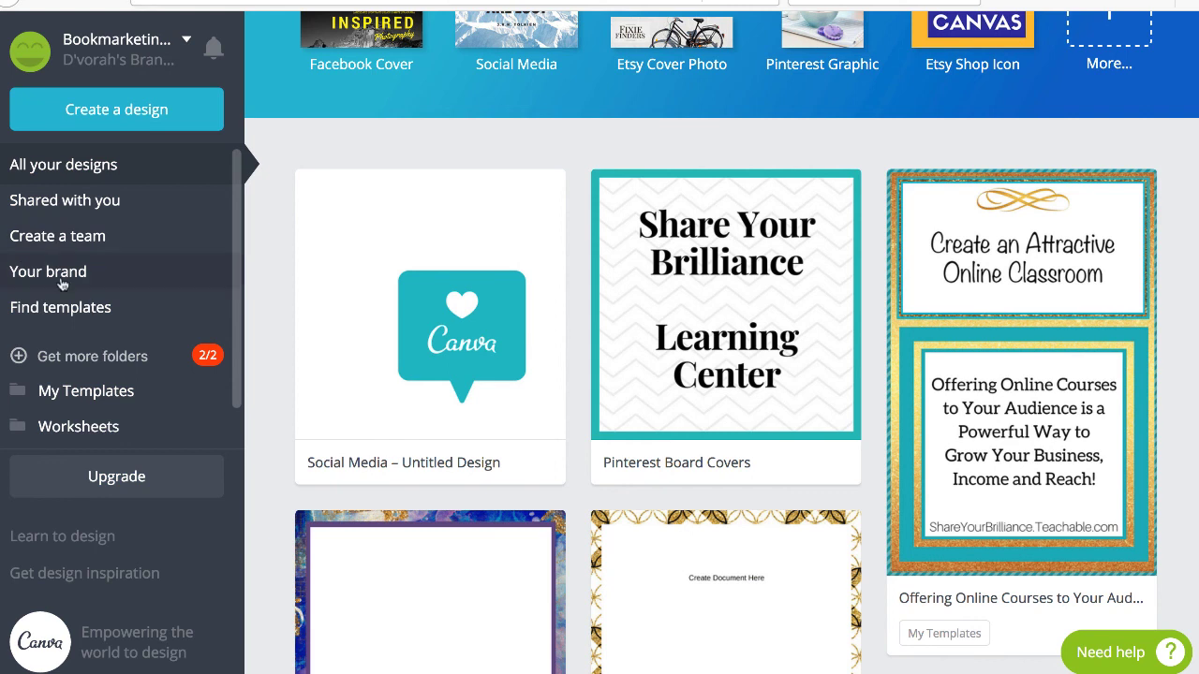
Go to Your brand and delete the blue, orange and cyan primary palette colours.
left_click(71, 273)
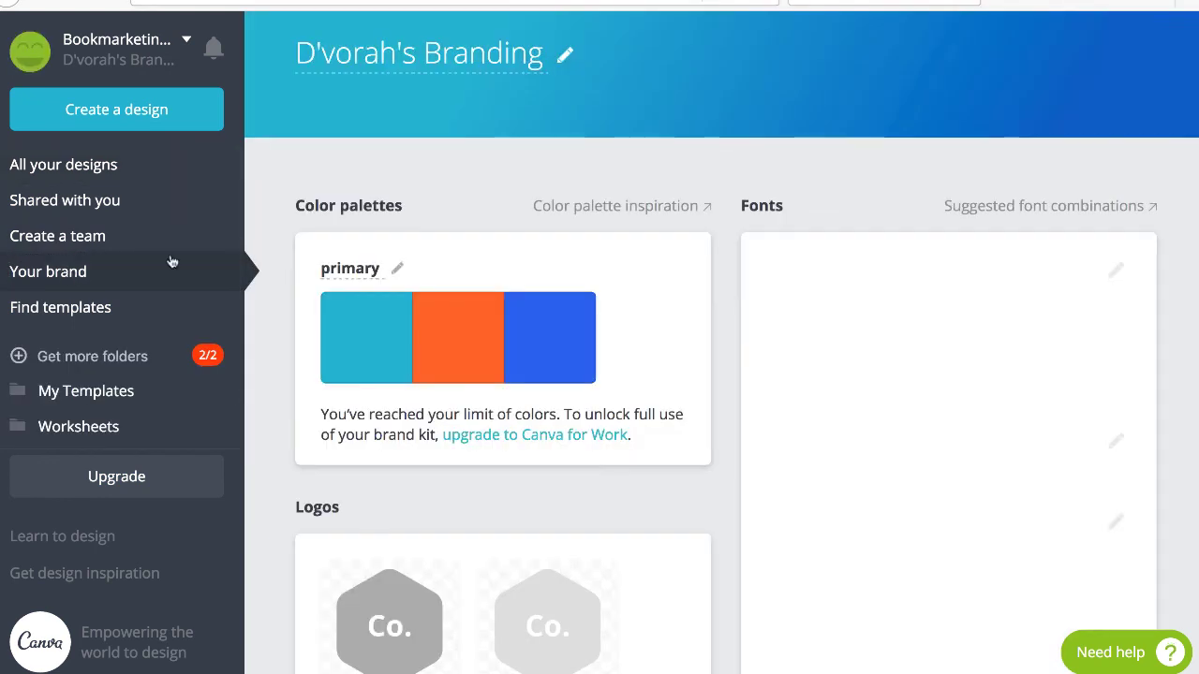
scroll(507, 150, "down", 2)
scroll(509, 150, "down", 3)
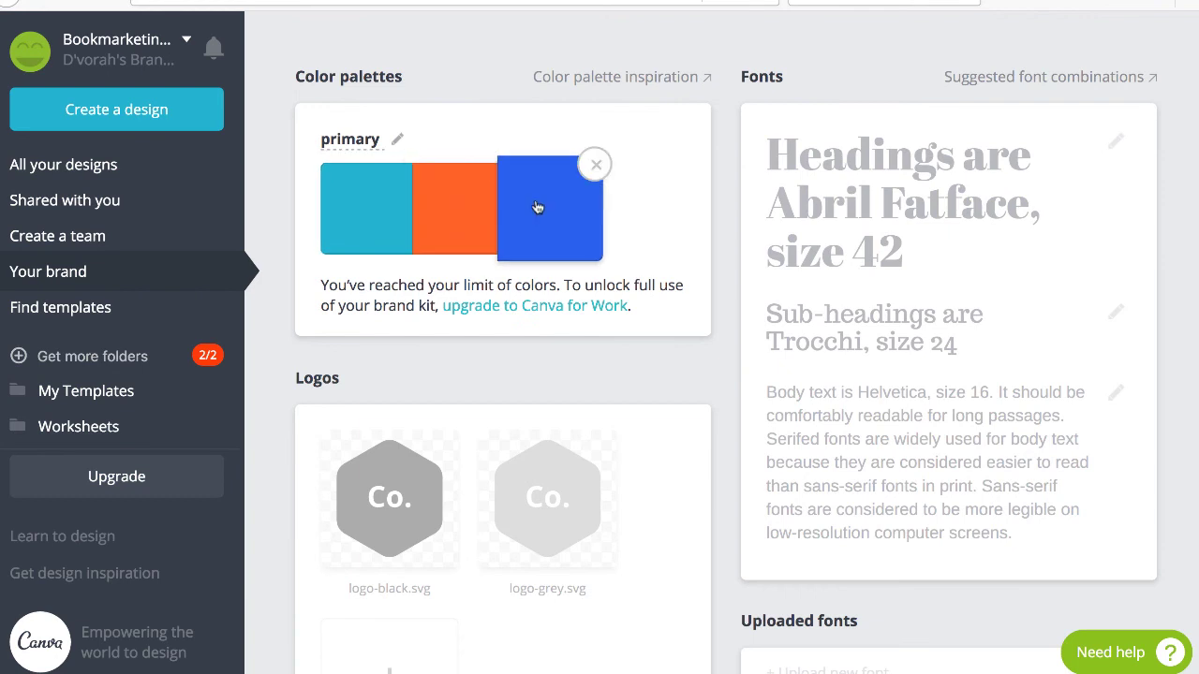
left_click(592, 166)
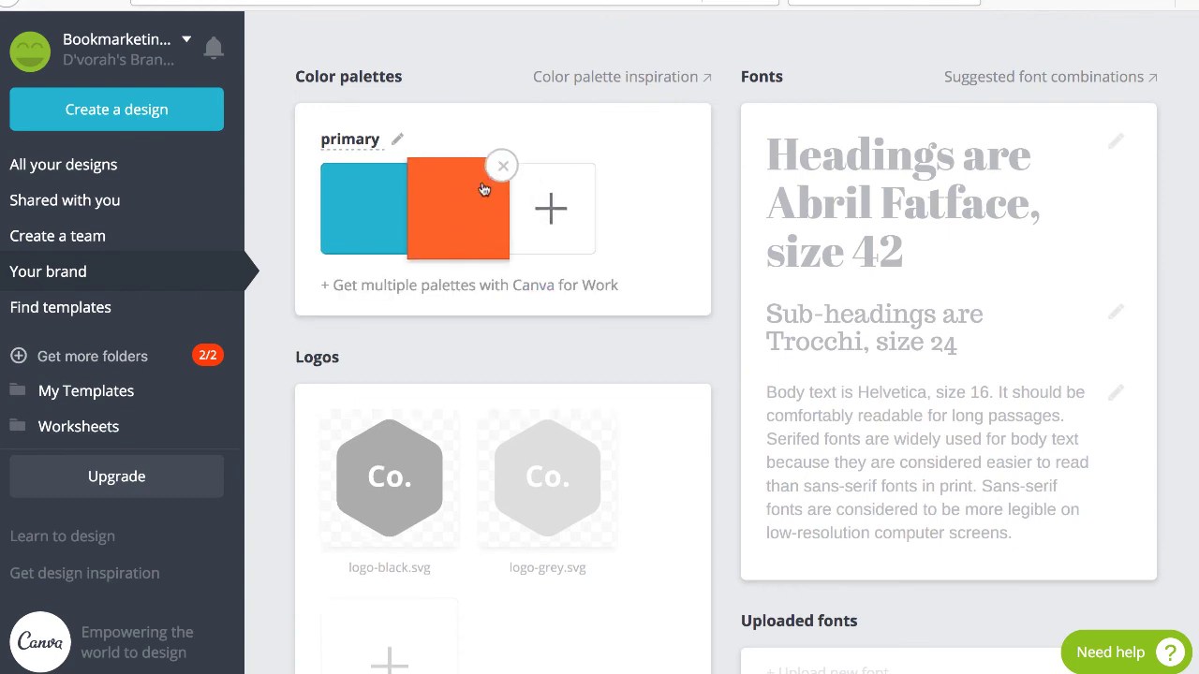
left_click(499, 167)
left_click(415, 167)
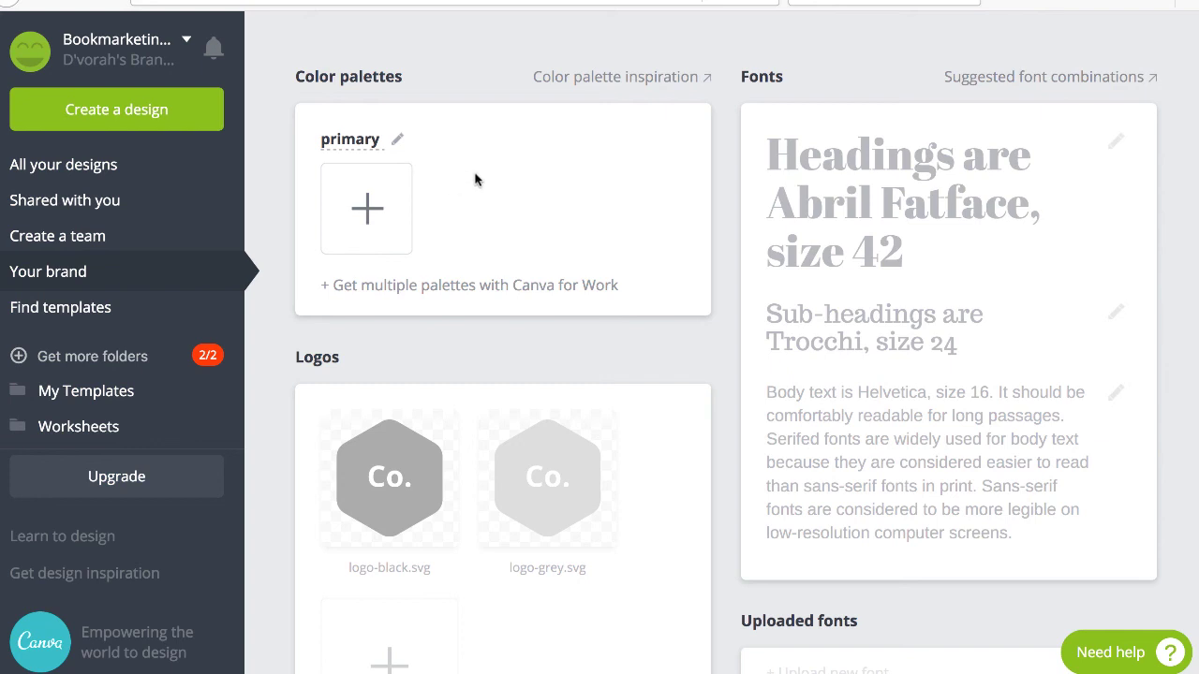
Add a new green colour, 8cfa1a, to the primary palette.
scroll(475, 176, "down", 4)
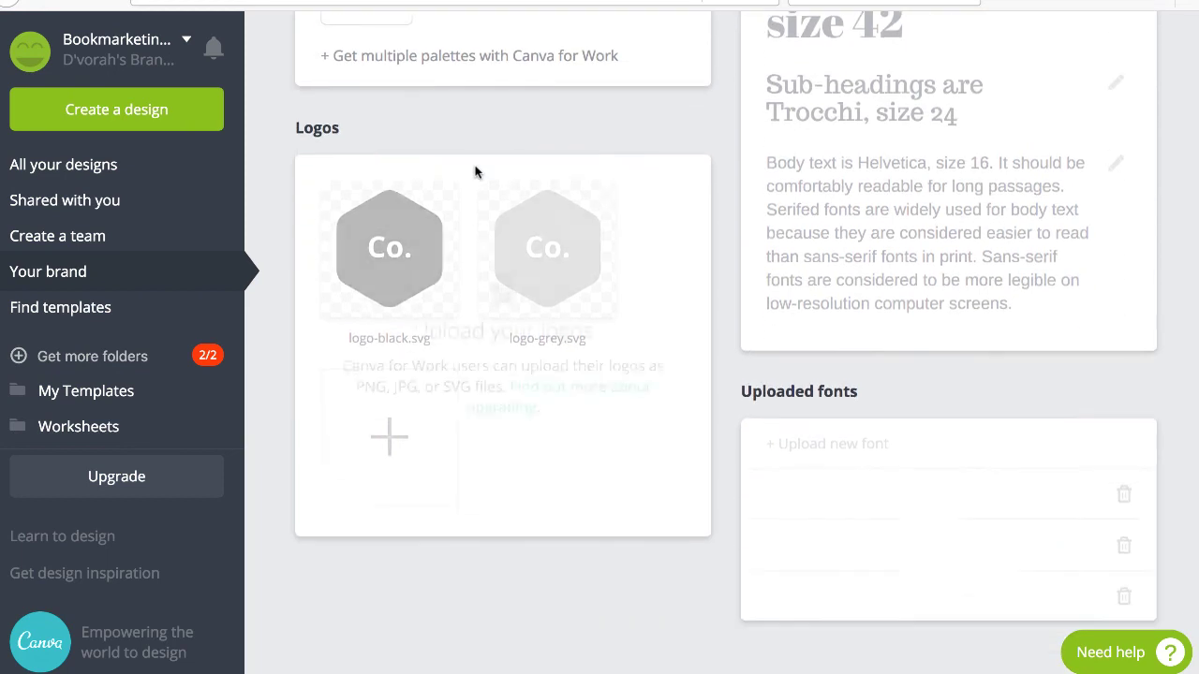
scroll(475, 172, "up", 4)
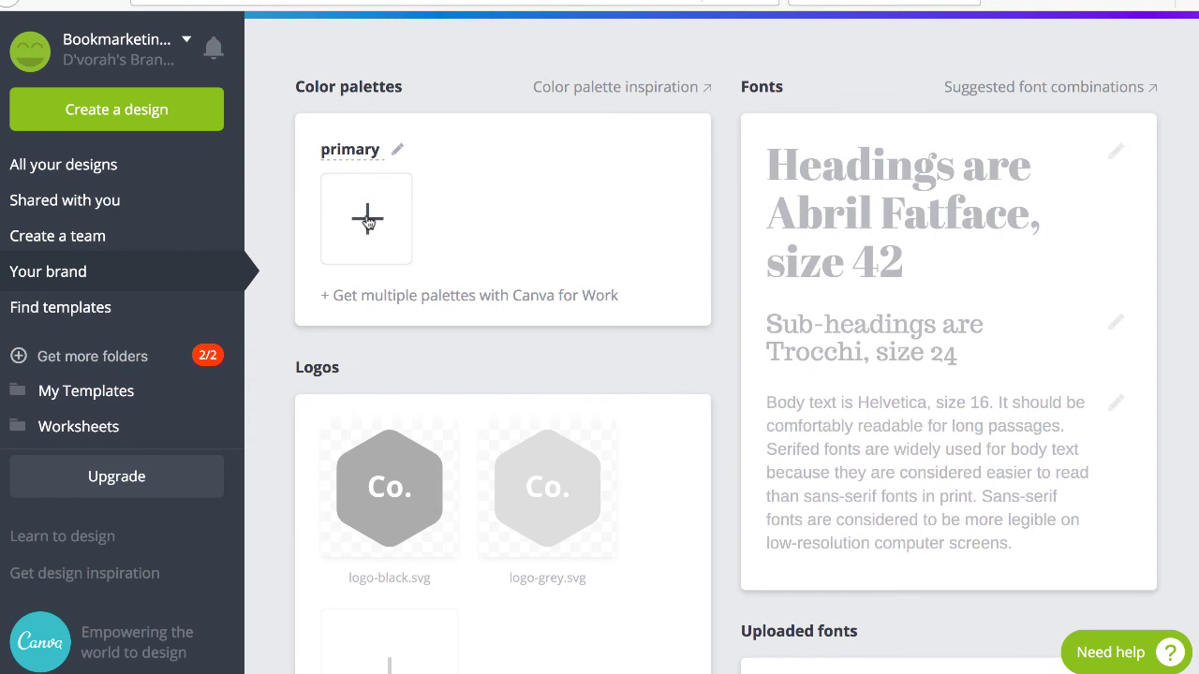
left_click(368, 221)
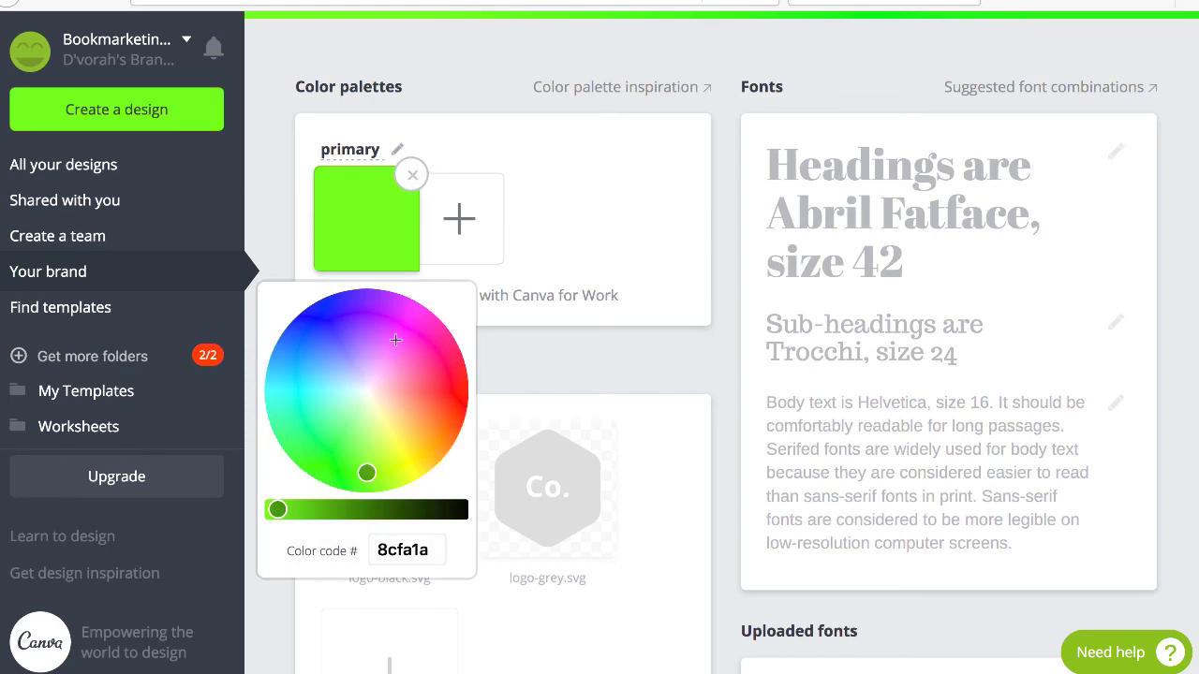
Change the first primary palette colour to red, code cc0000.
left_click(334, 380)
left_click(365, 343)
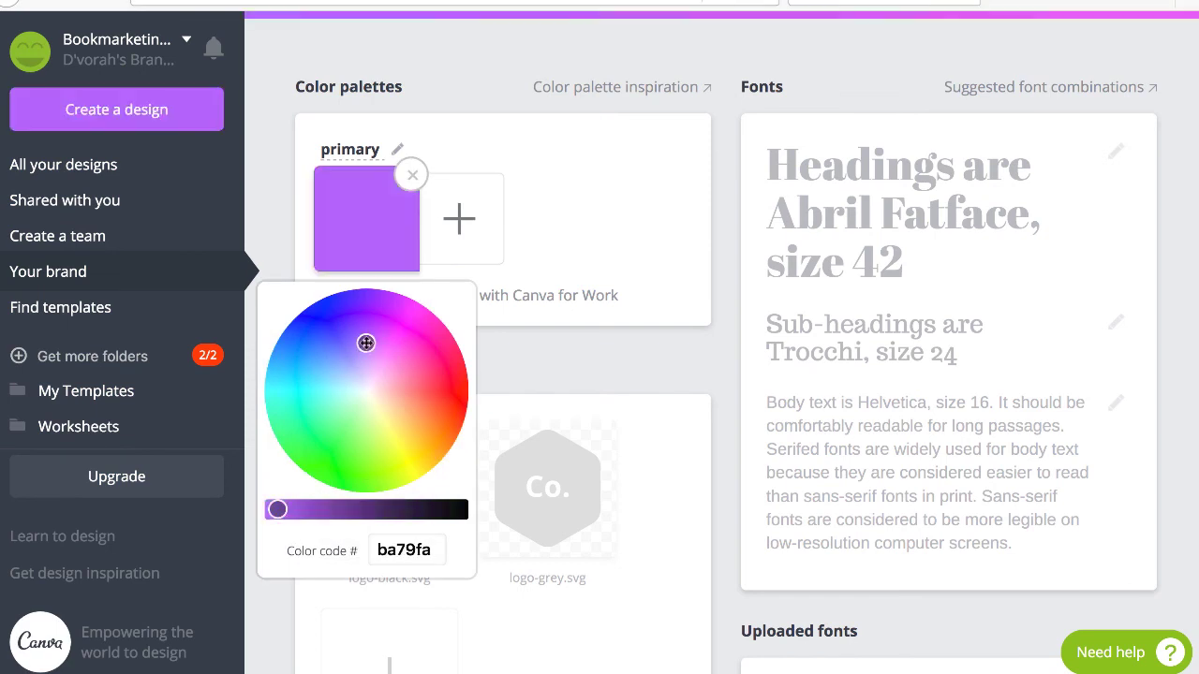
left_click(365, 411)
left_click(416, 382)
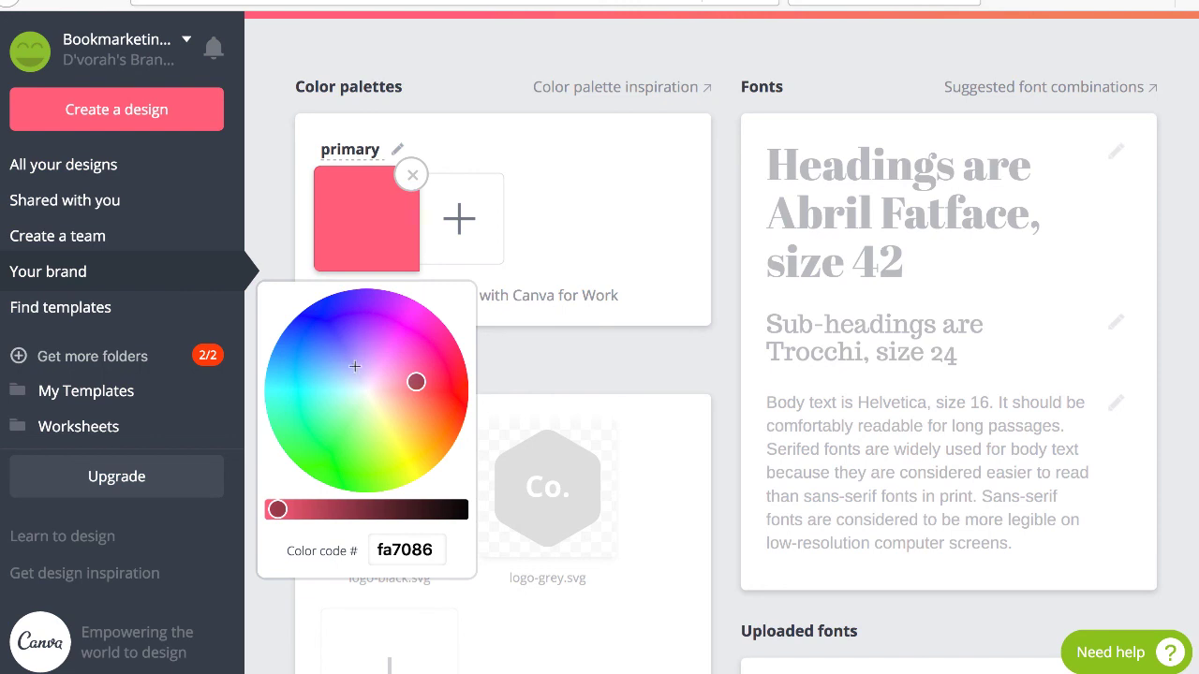
left_click(436, 550)
left_click_drag(436, 550, 369, 545)
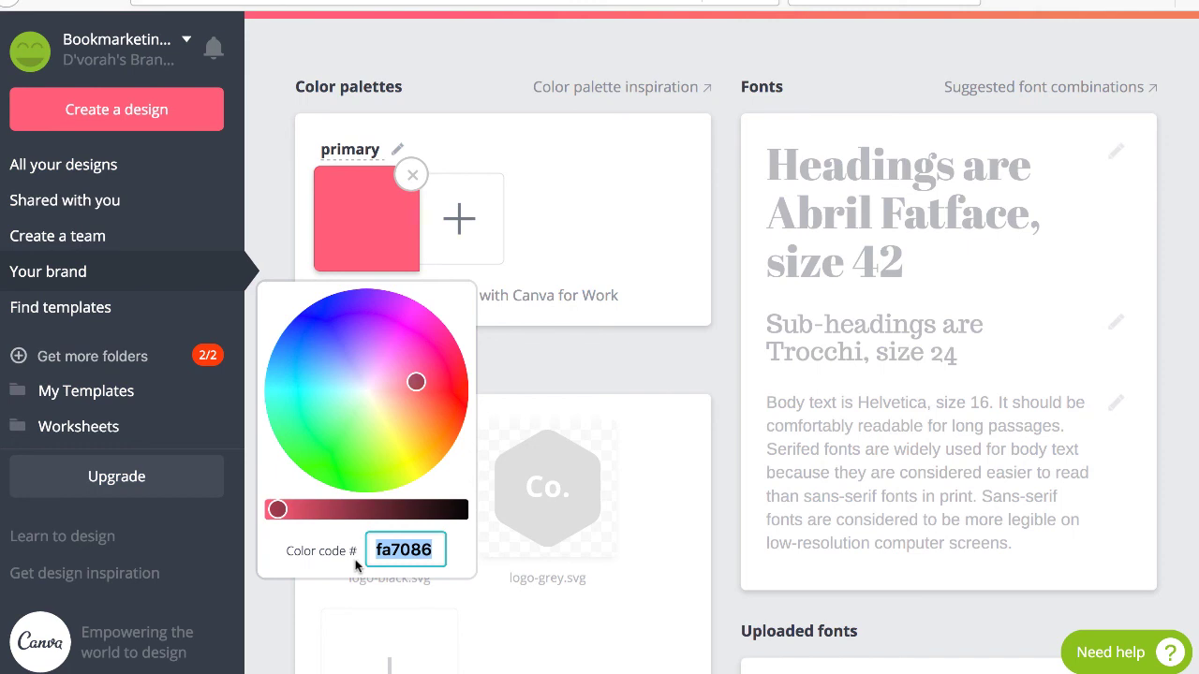
type("c")
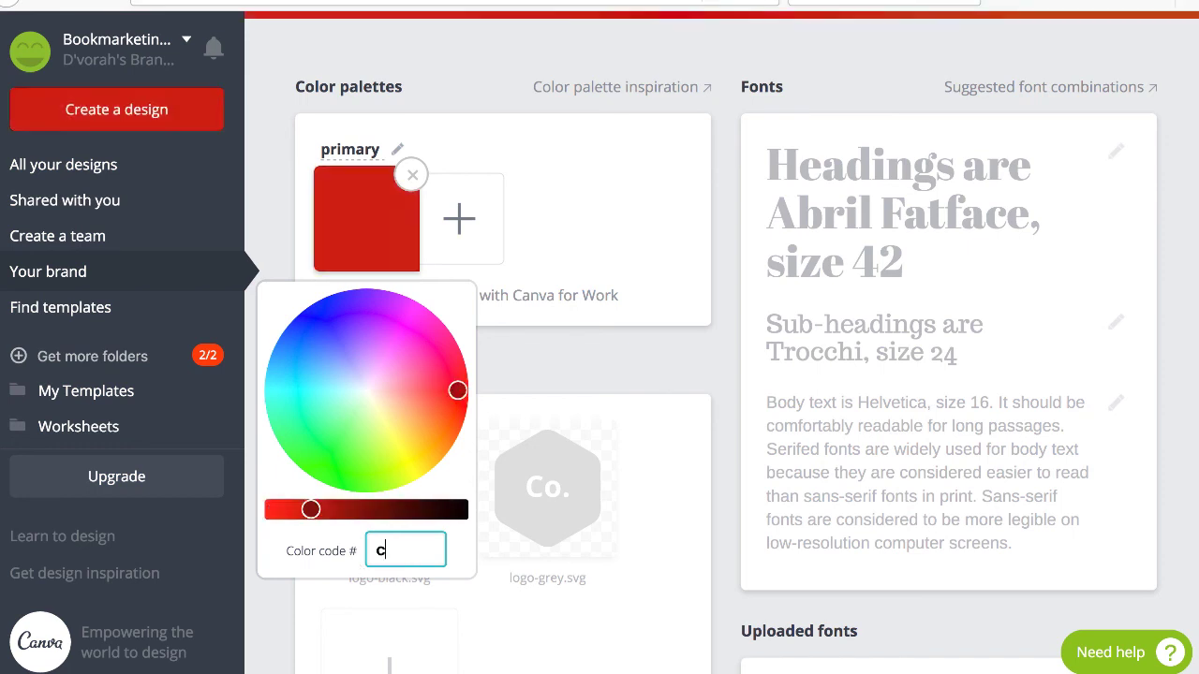
type("c0000")
left_click(619, 218)
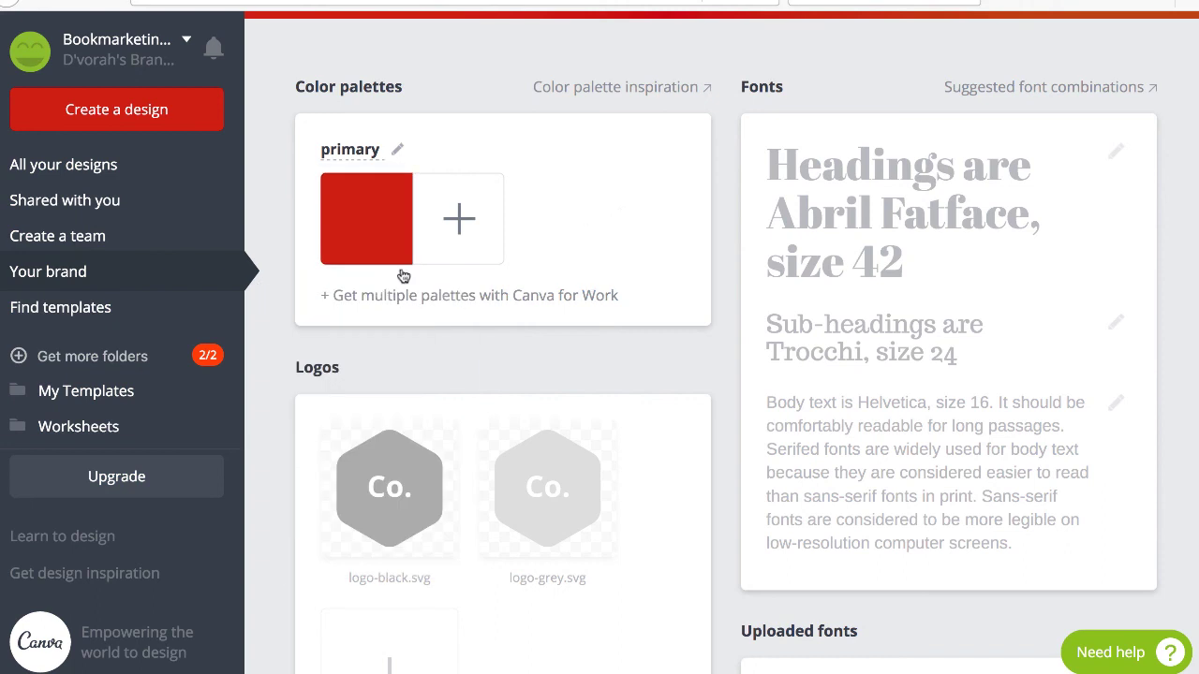
Make the second palette colour a bright blue, 49abd2, next to the red.
left_click(459, 218)
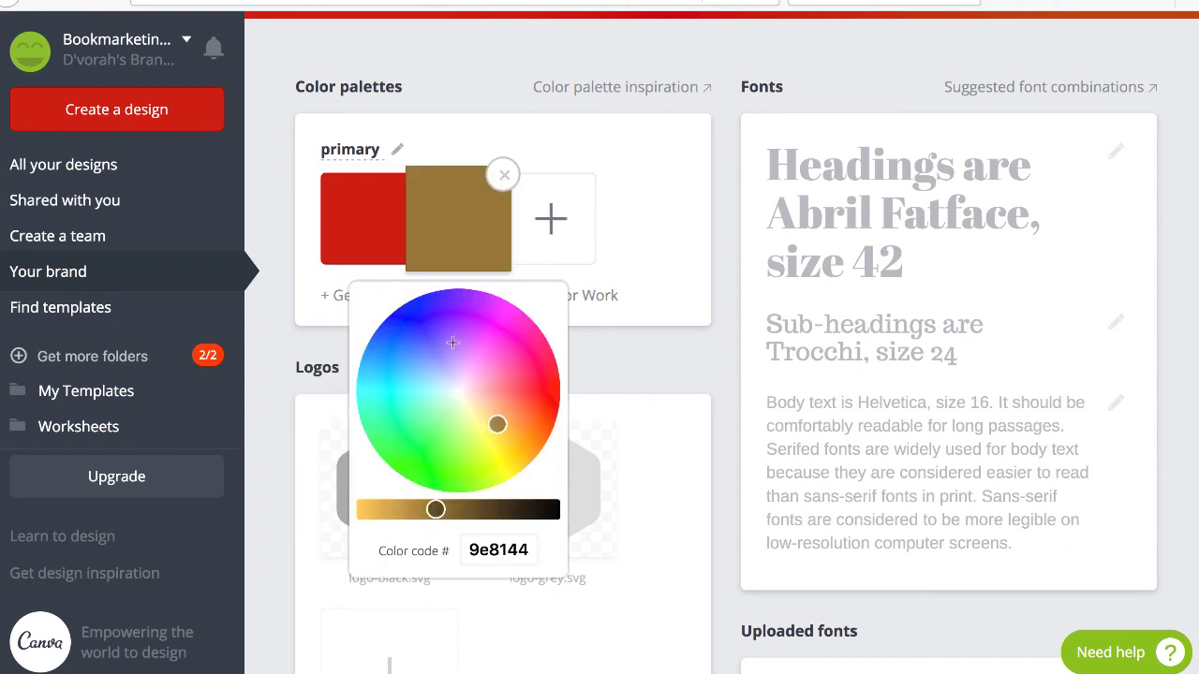
left_click(410, 381)
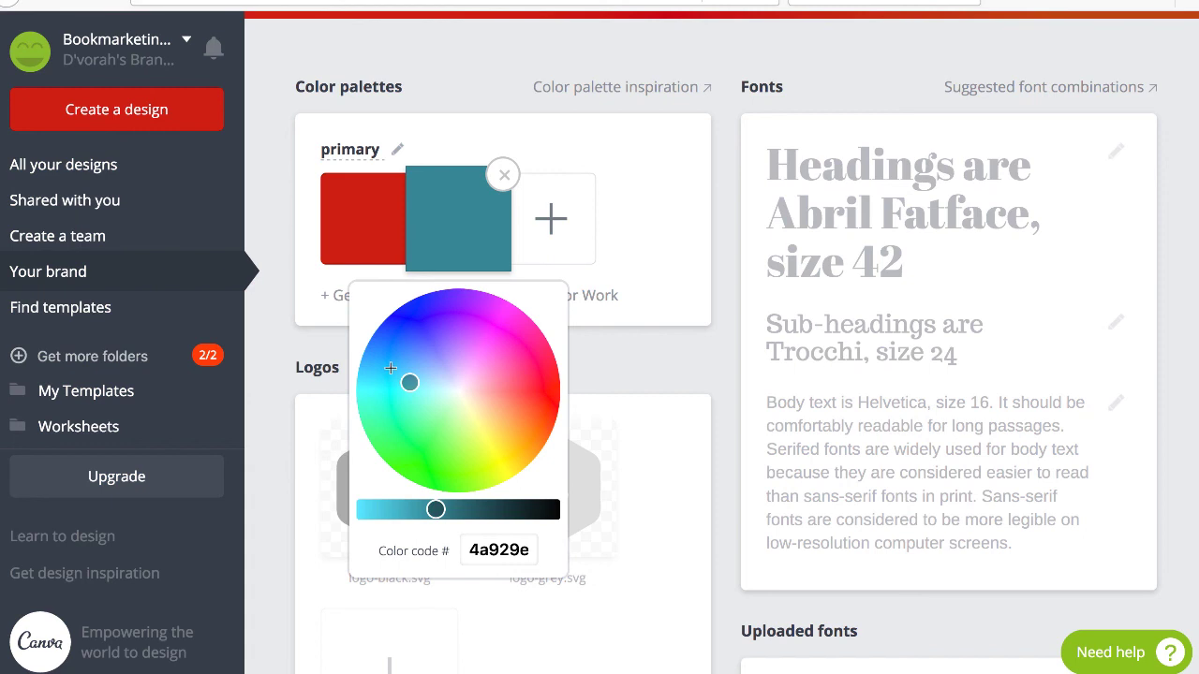
left_click(420, 364)
left_click(421, 384)
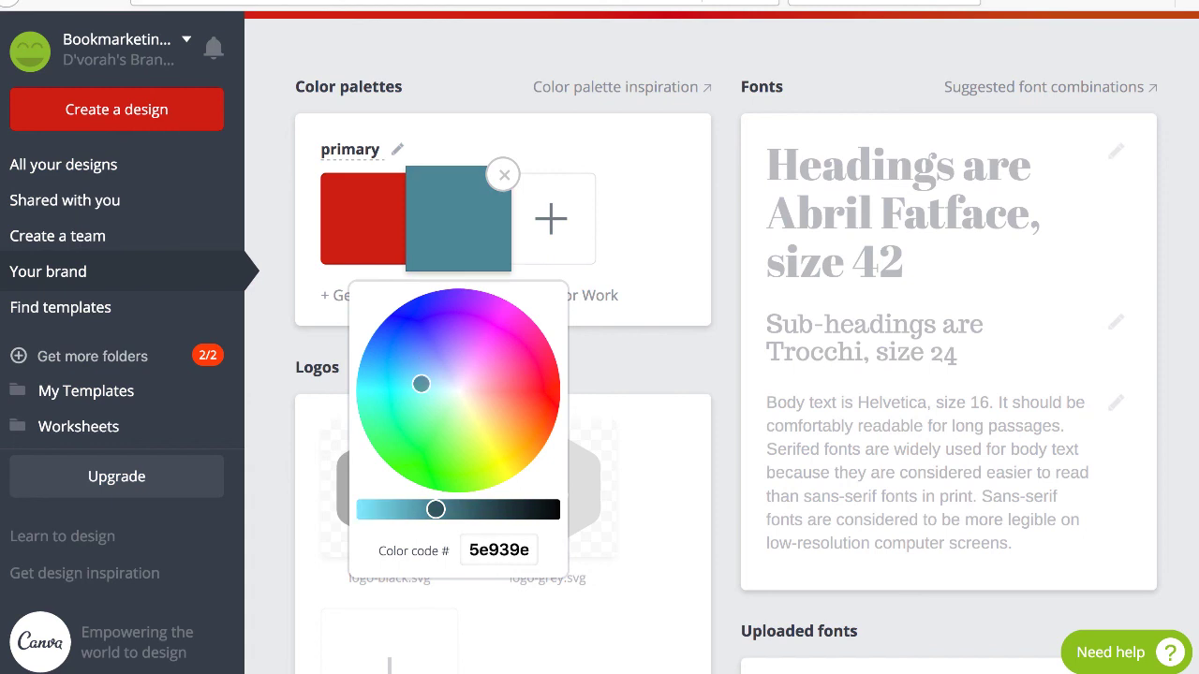
left_click(398, 384)
left_click(421, 391)
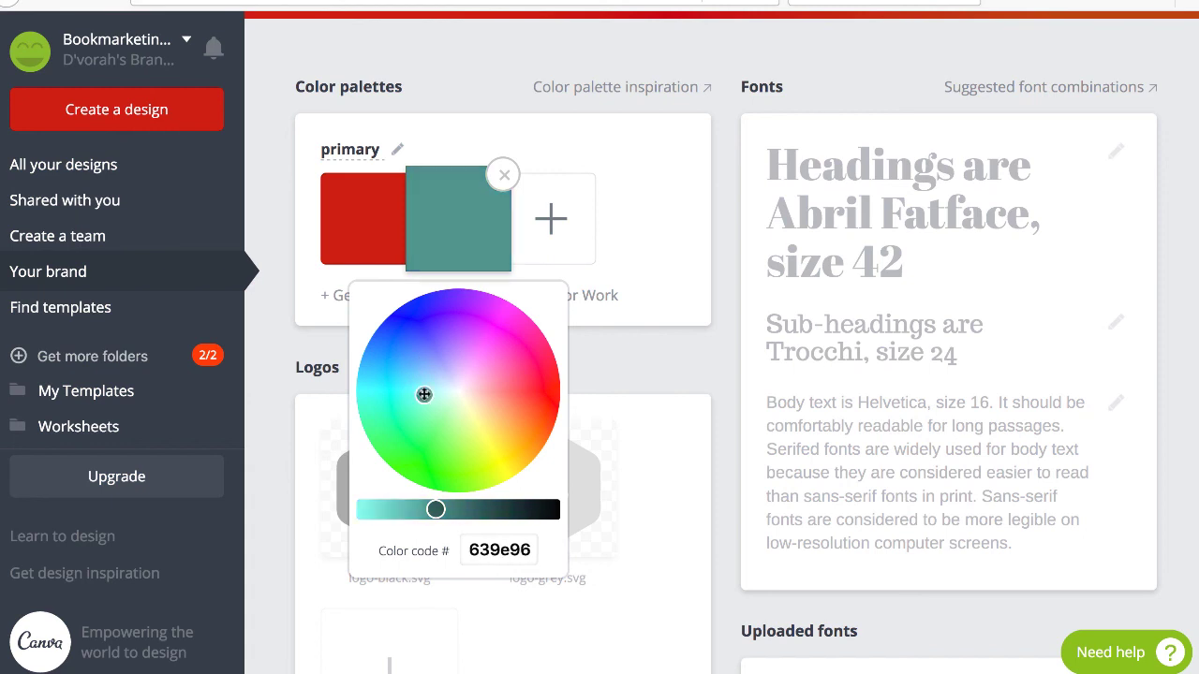
left_click(401, 372)
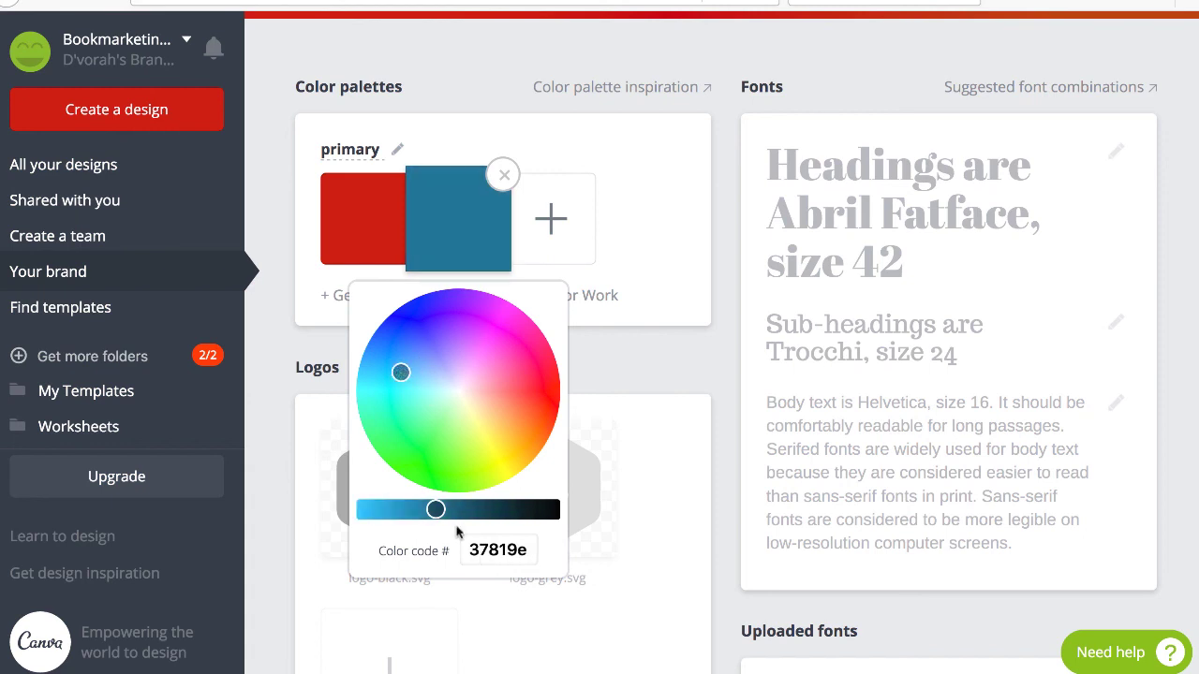
left_click_drag(435, 509, 399, 509)
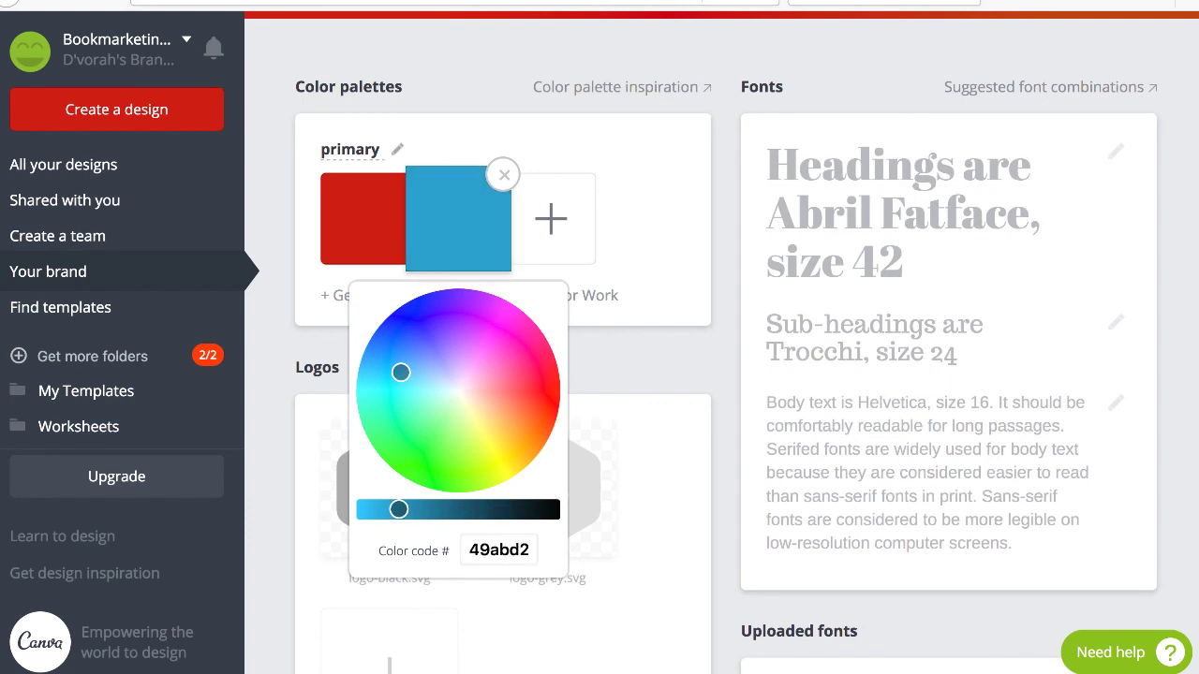
left_click(669, 216)
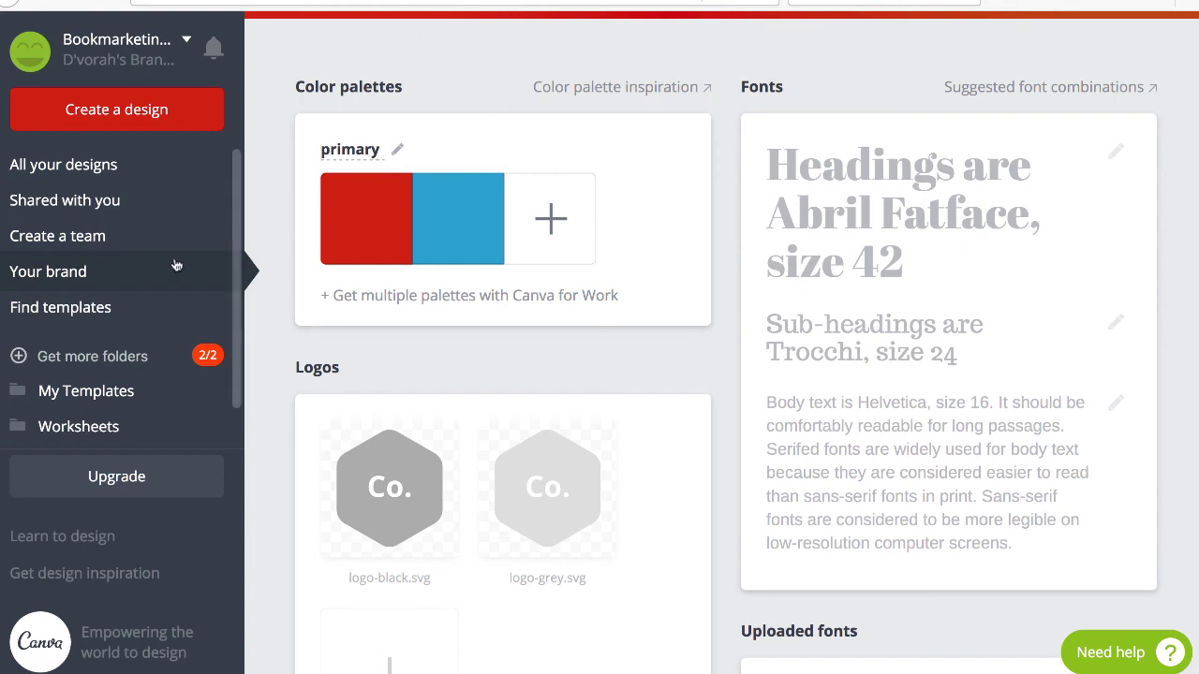
Open Find templates and scroll through the Browse Templates categories.
left_click(60, 313)
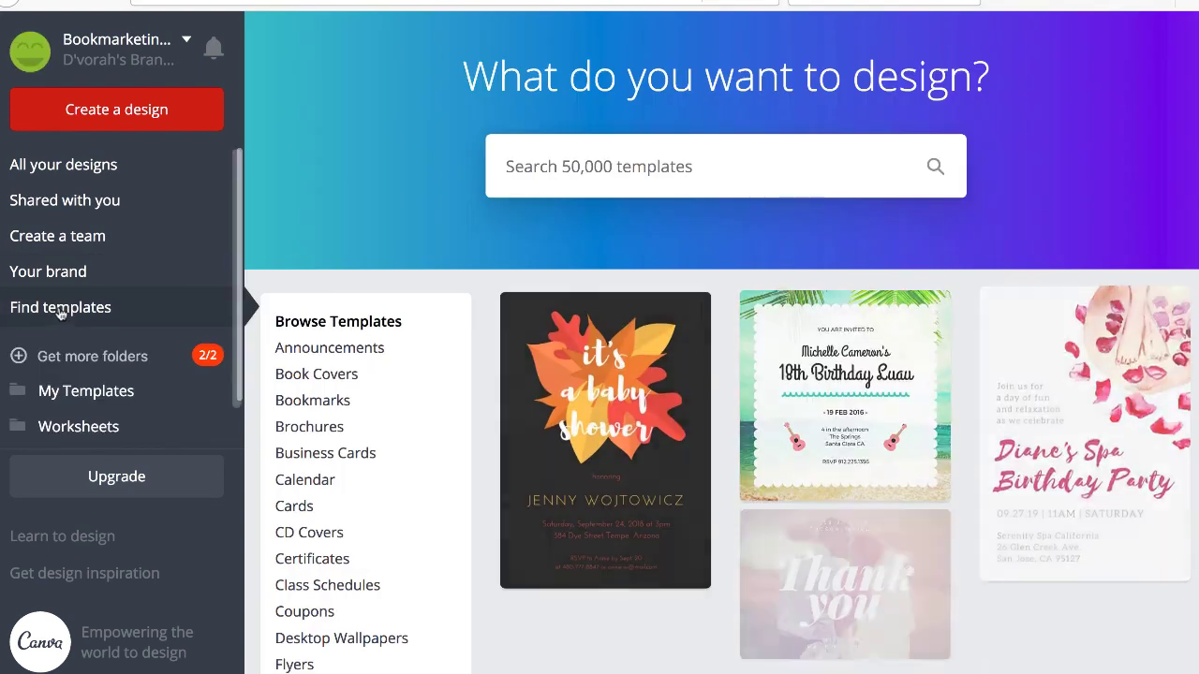
scroll(347, 412, "down", 10)
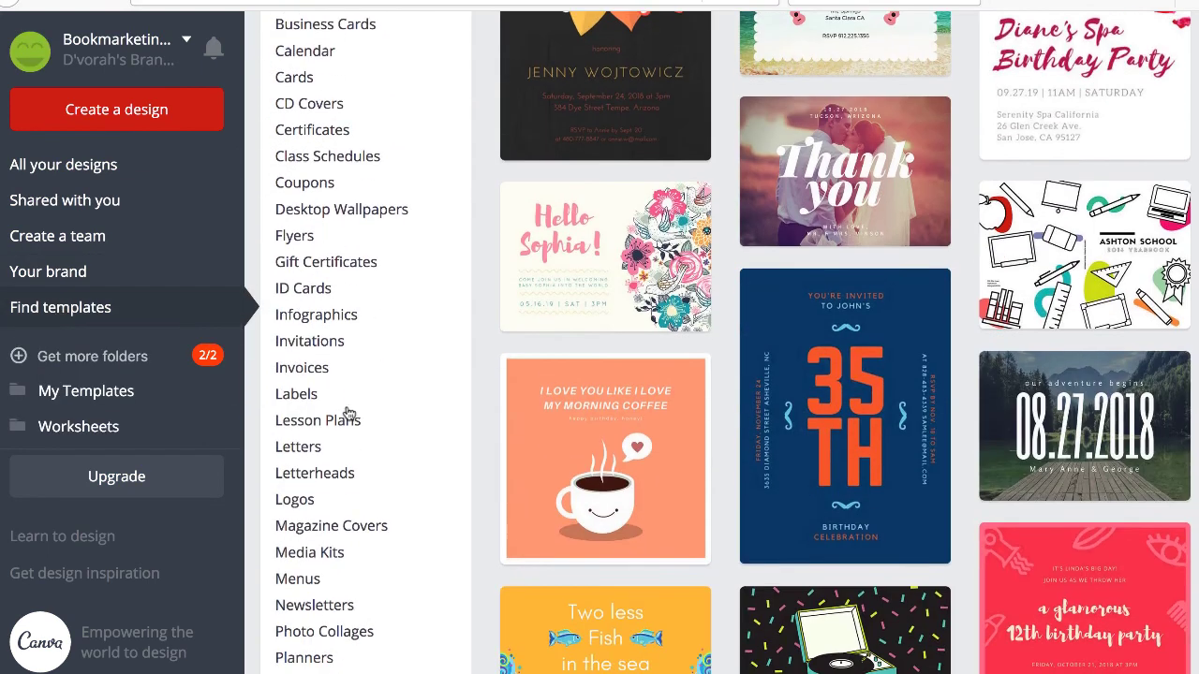
scroll(347, 414, "down", 2)
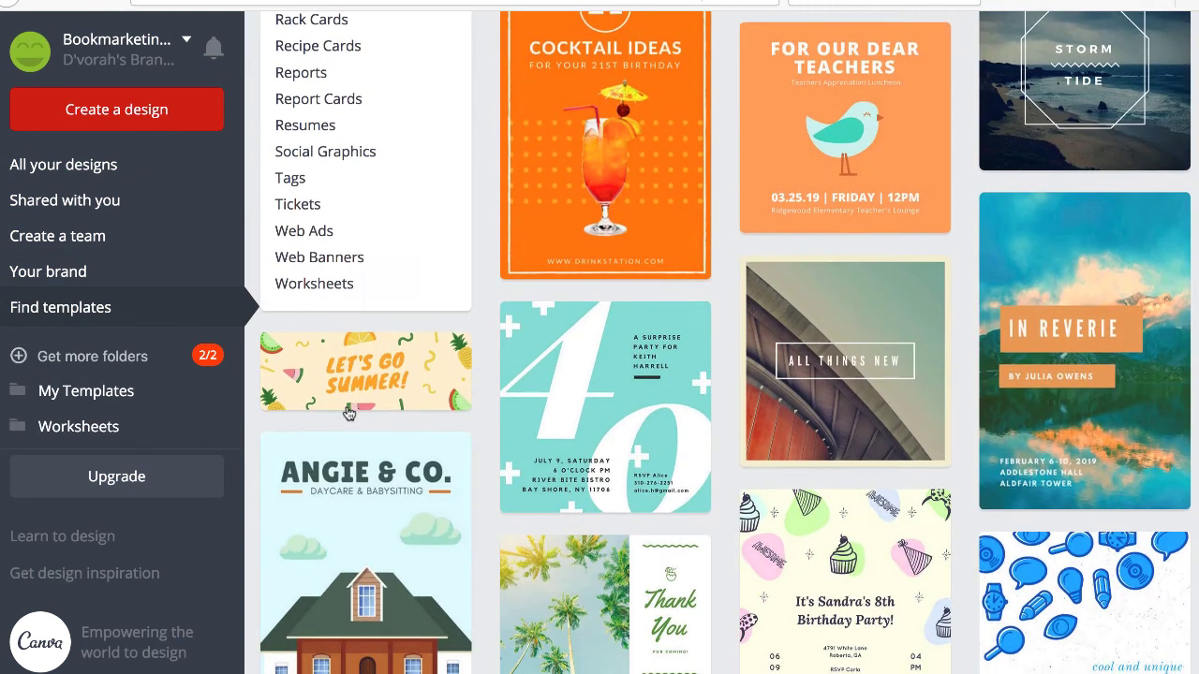
scroll(347, 415, "up", 2)
scroll(370, 269, "up", 9)
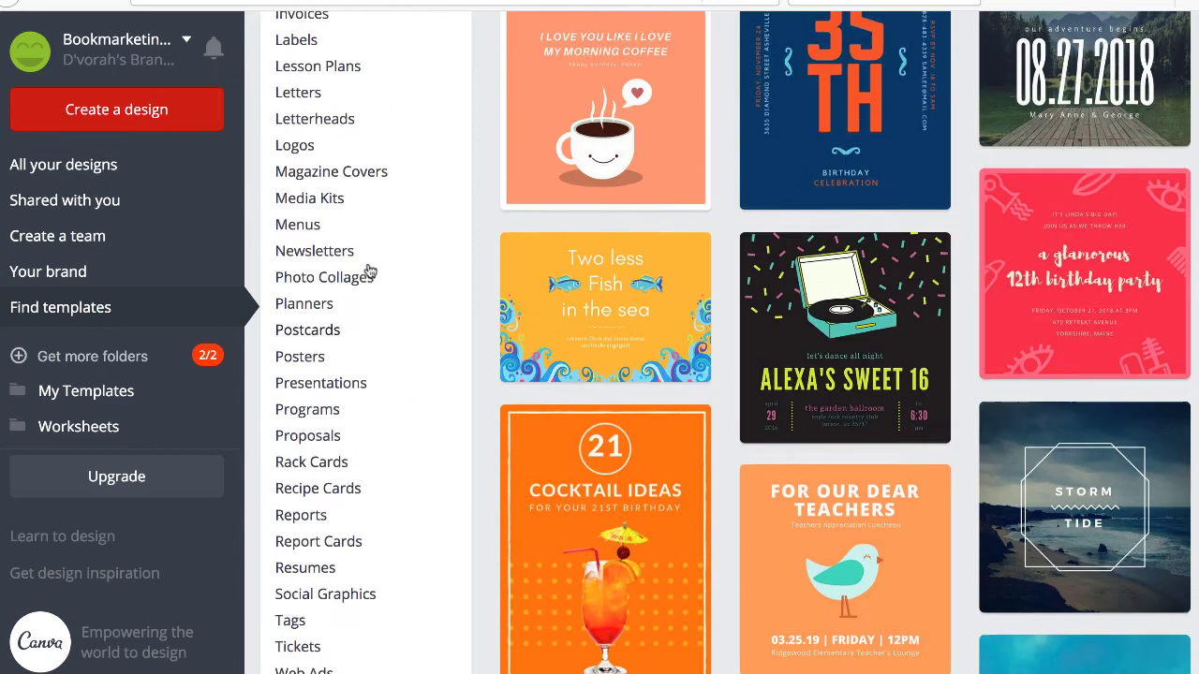
scroll(370, 270, "up", 2)
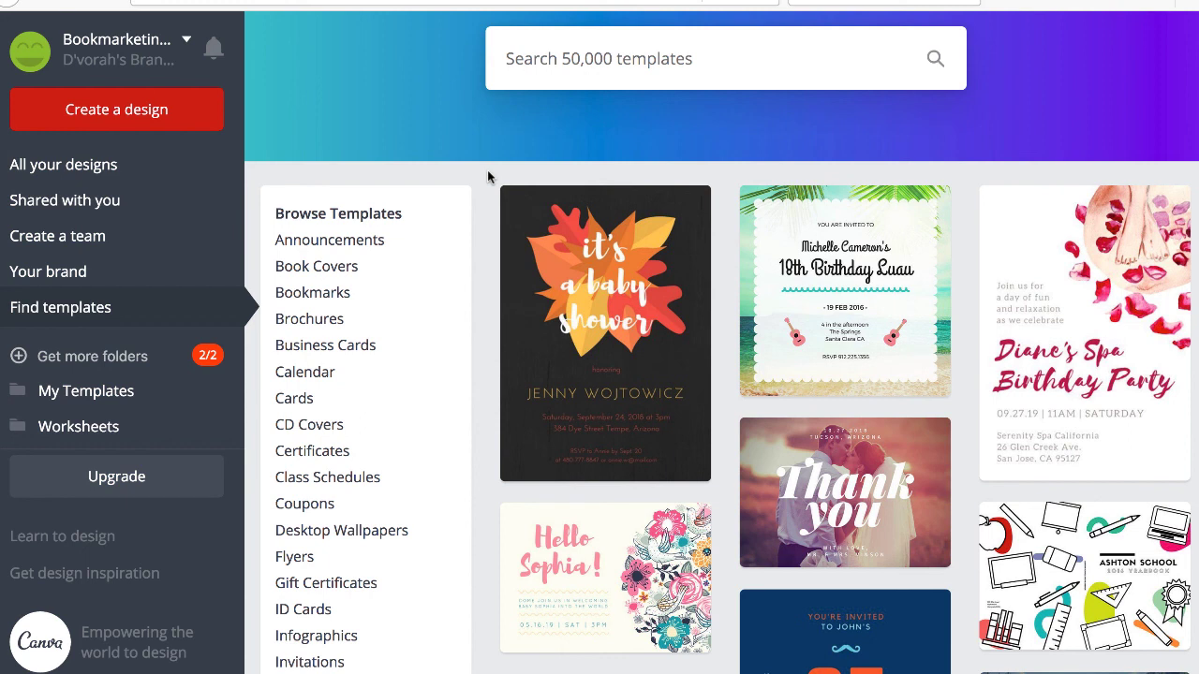
Browse further and show the Business Cards templates, including Artist and Bakery themes.
scroll(355, 312, "down", 3)
scroll(355, 312, "down", 3)
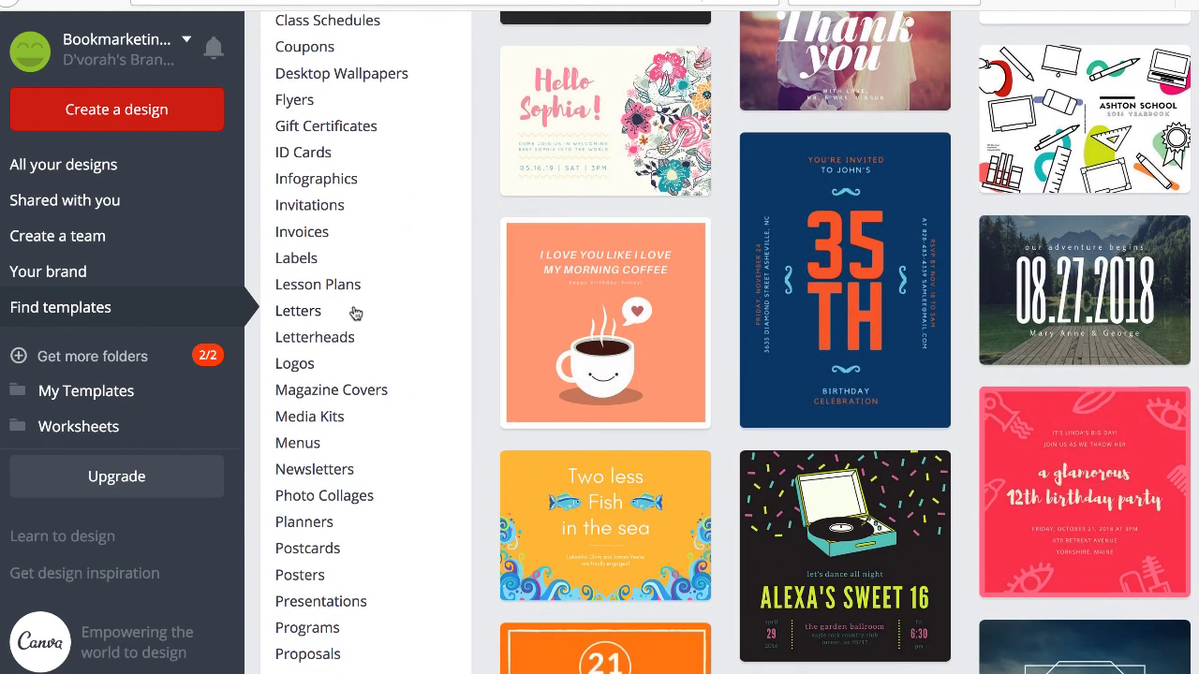
scroll(387, 354, "down", 1)
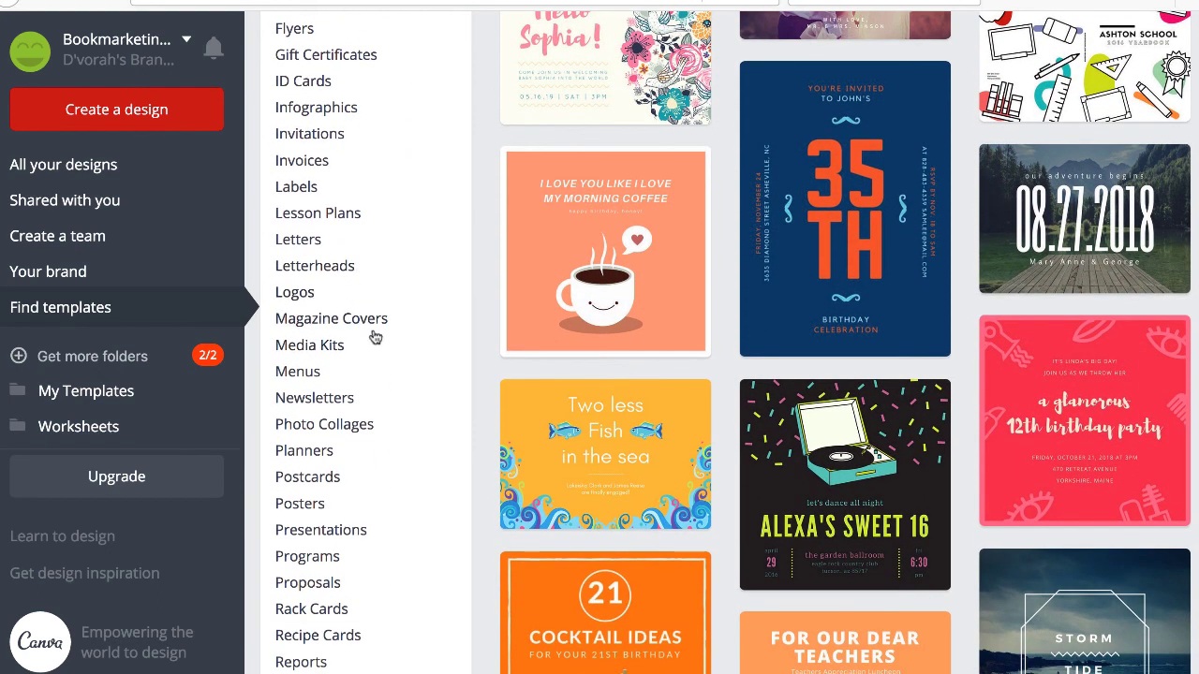
scroll(372, 331, "down", 2)
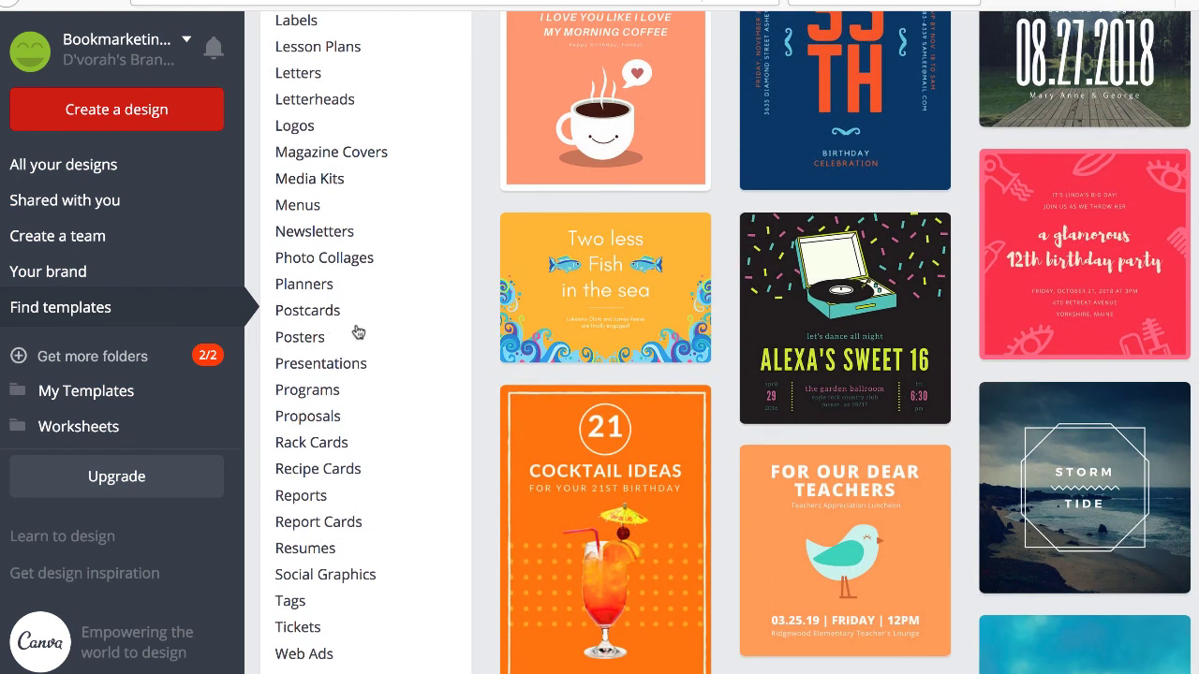
scroll(365, 339, "up", 5)
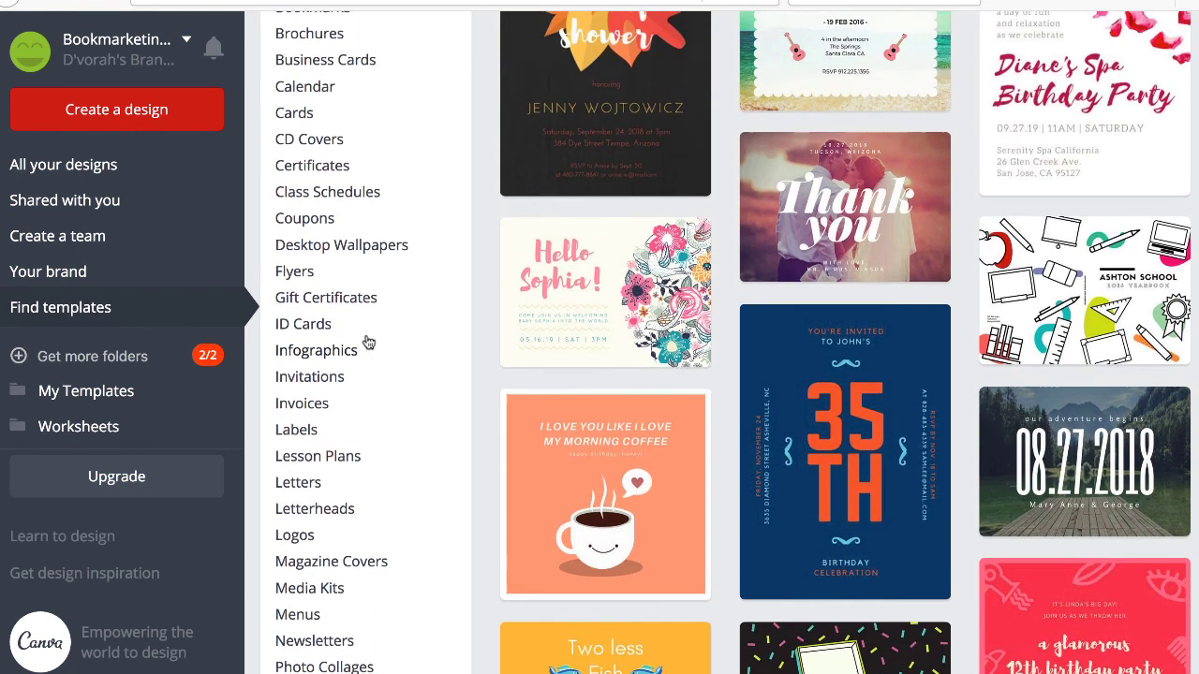
scroll(368, 343, "up", 2)
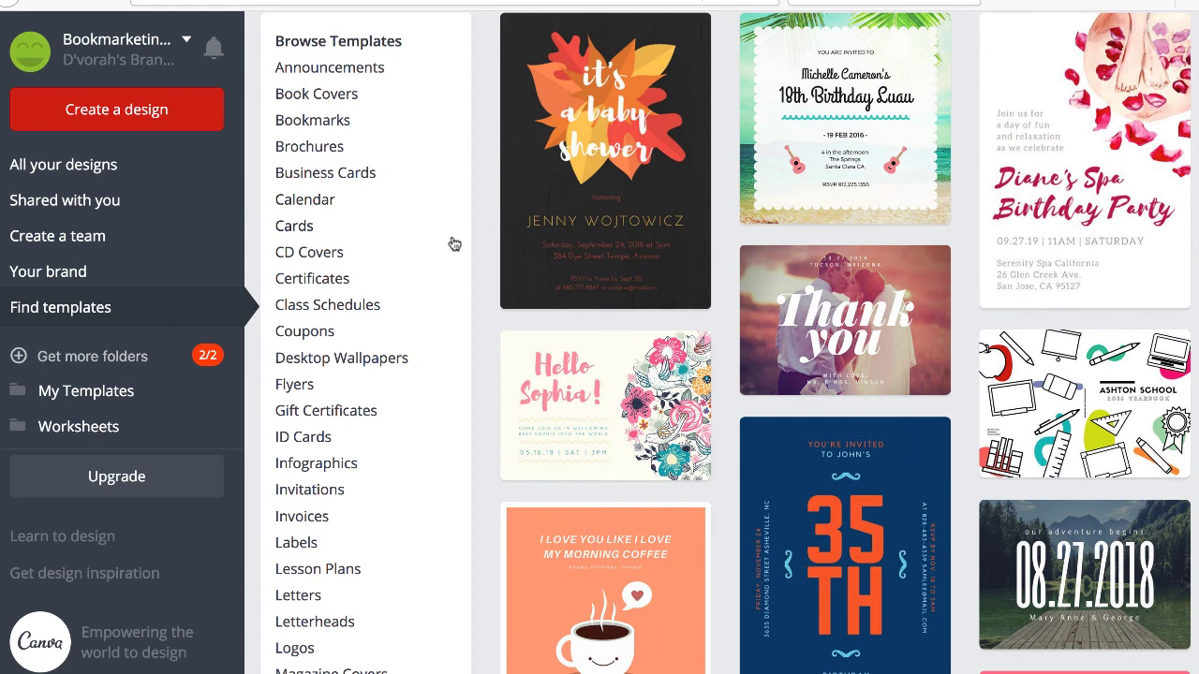
left_click(355, 176)
Narrow the business card templates to Bakery and browse designs like Uncle Benjie's Bakery and The Bread Shop.
scroll(829, 442, "down", 6)
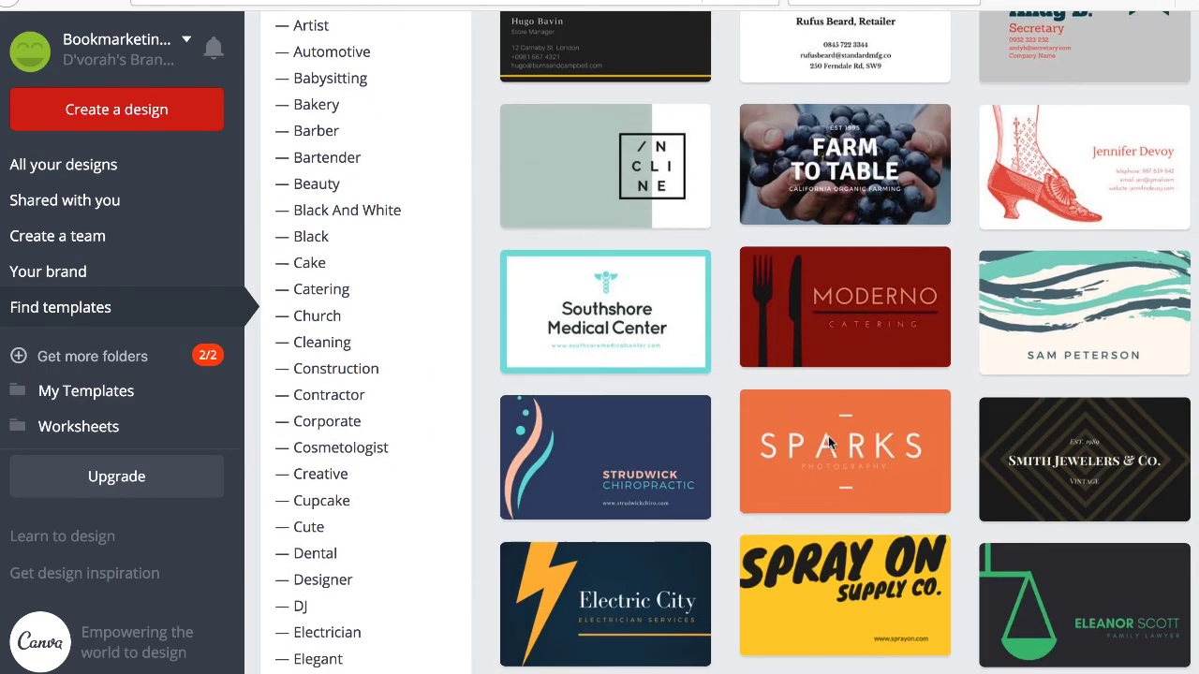
scroll(829, 443, "up", 5)
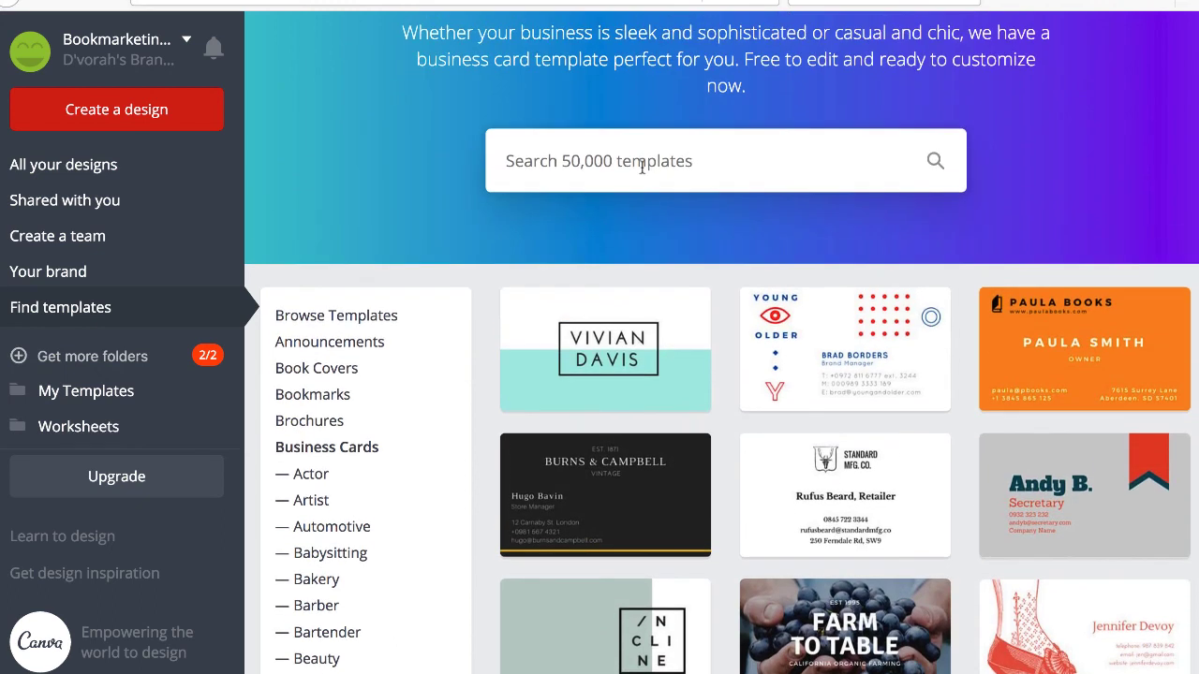
scroll(754, 343, "down", 4)
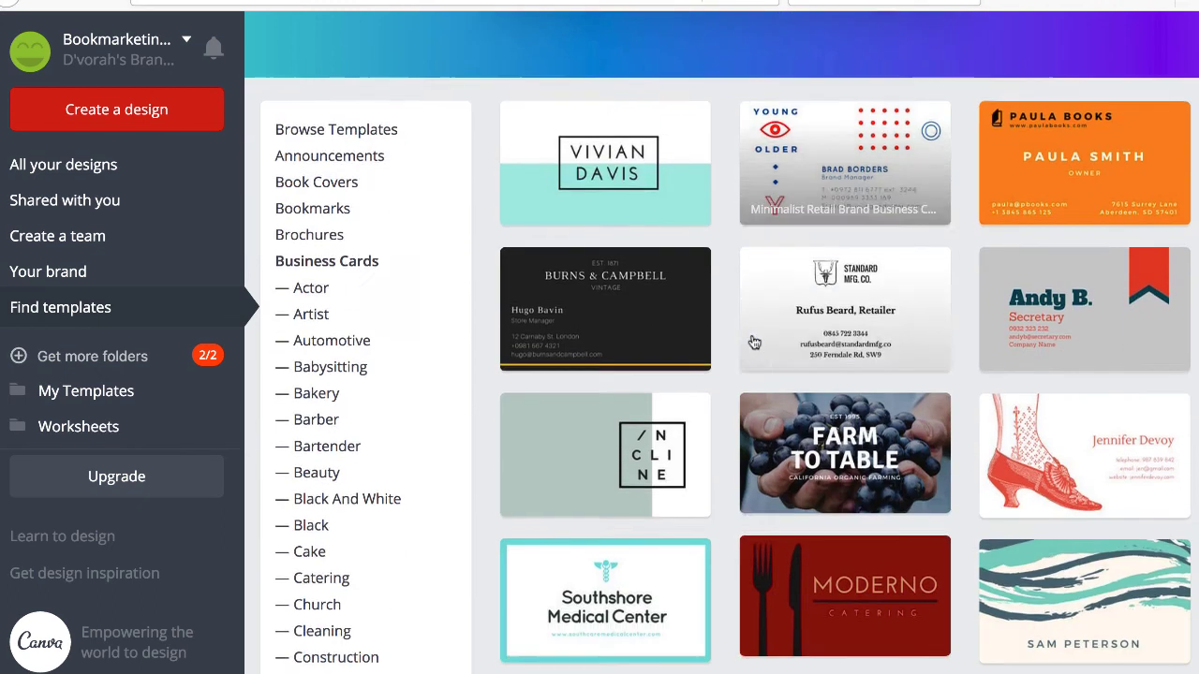
scroll(754, 342, "up", 3)
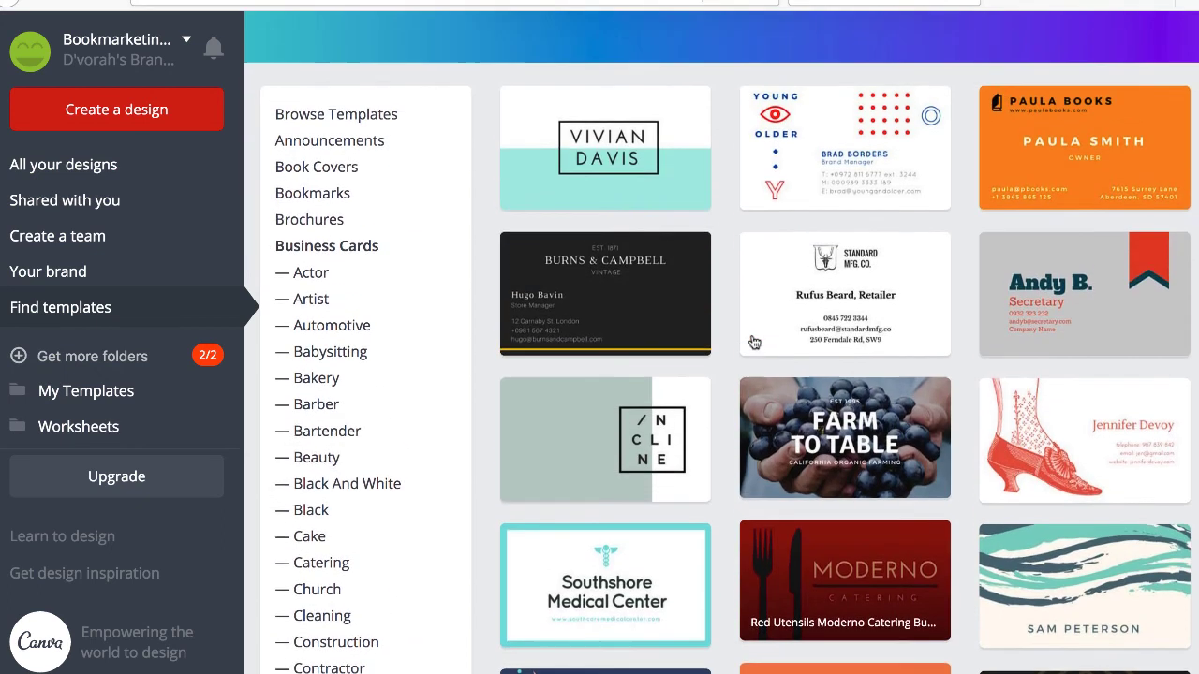
scroll(418, 356, "down", 2)
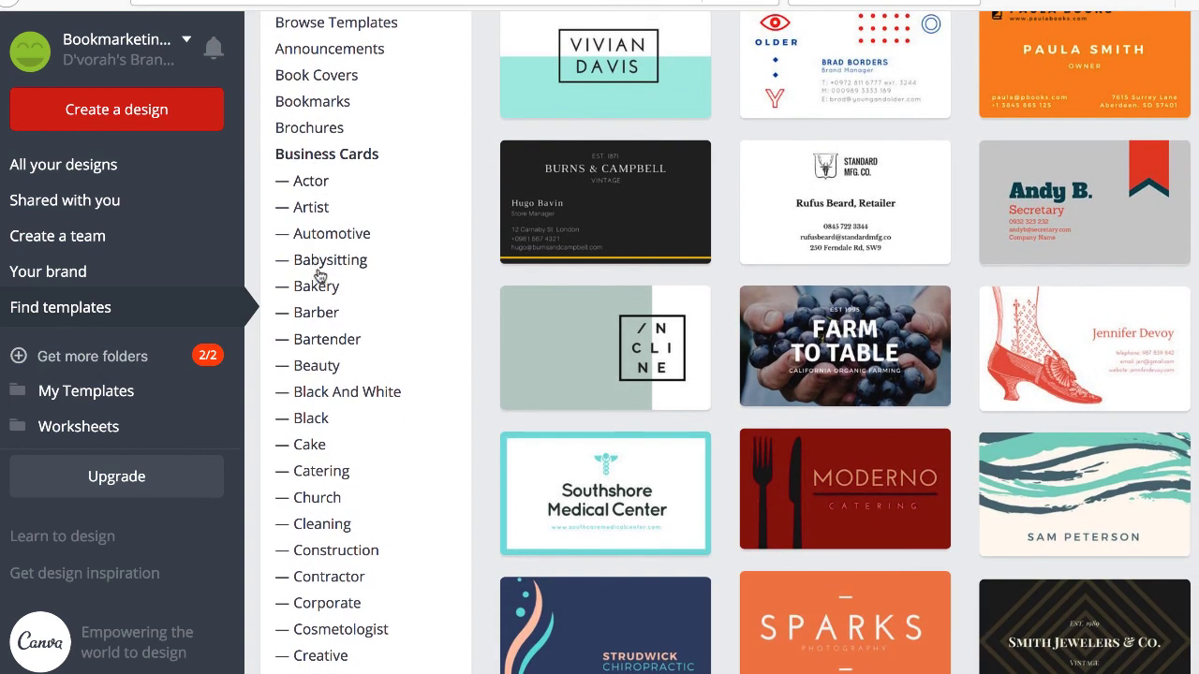
scroll(327, 333, "down", 1)
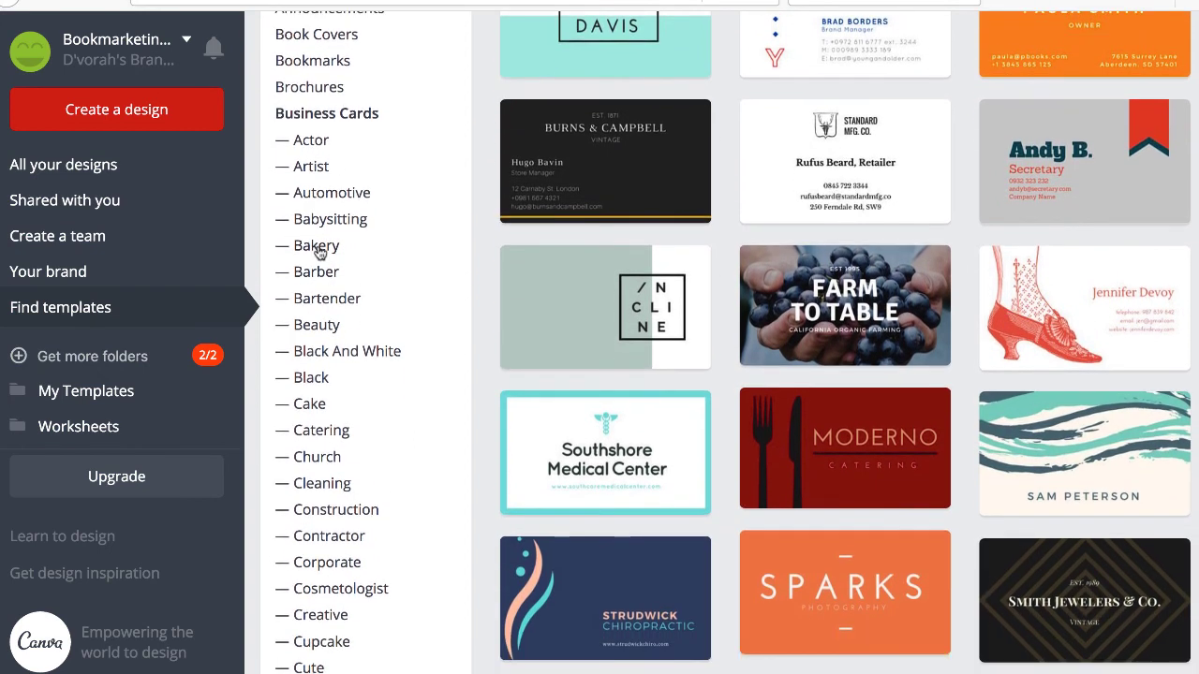
left_click(315, 246)
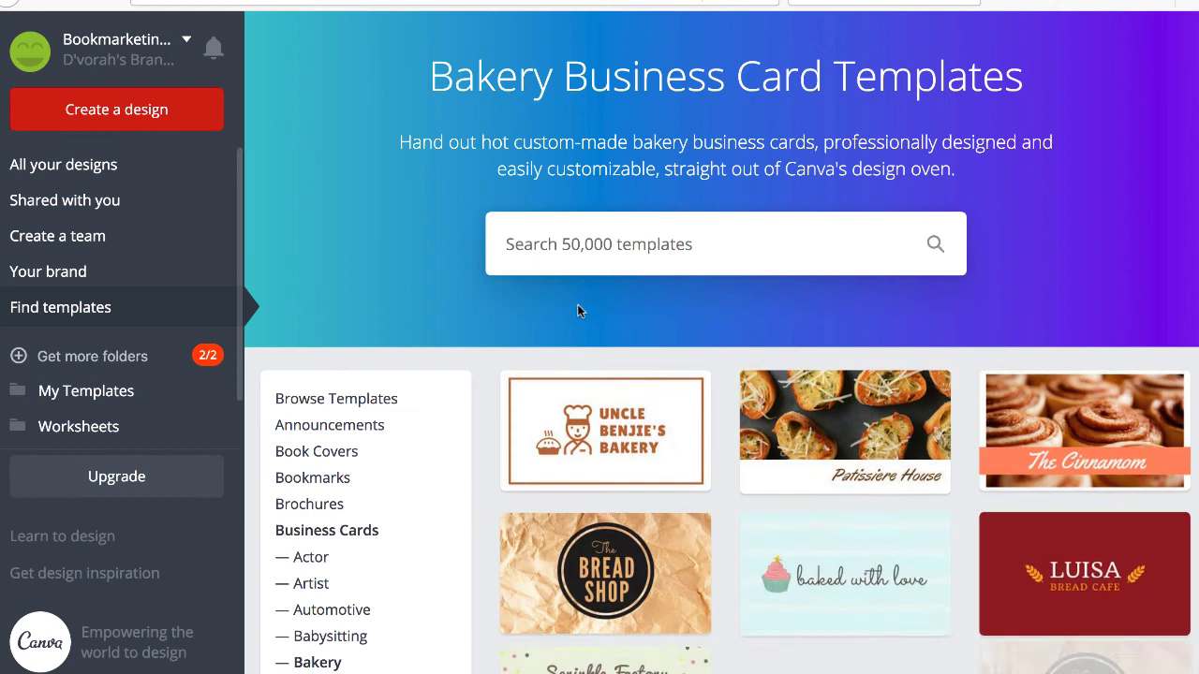
scroll(578, 308, "down", 3)
scroll(579, 312, "down", 3)
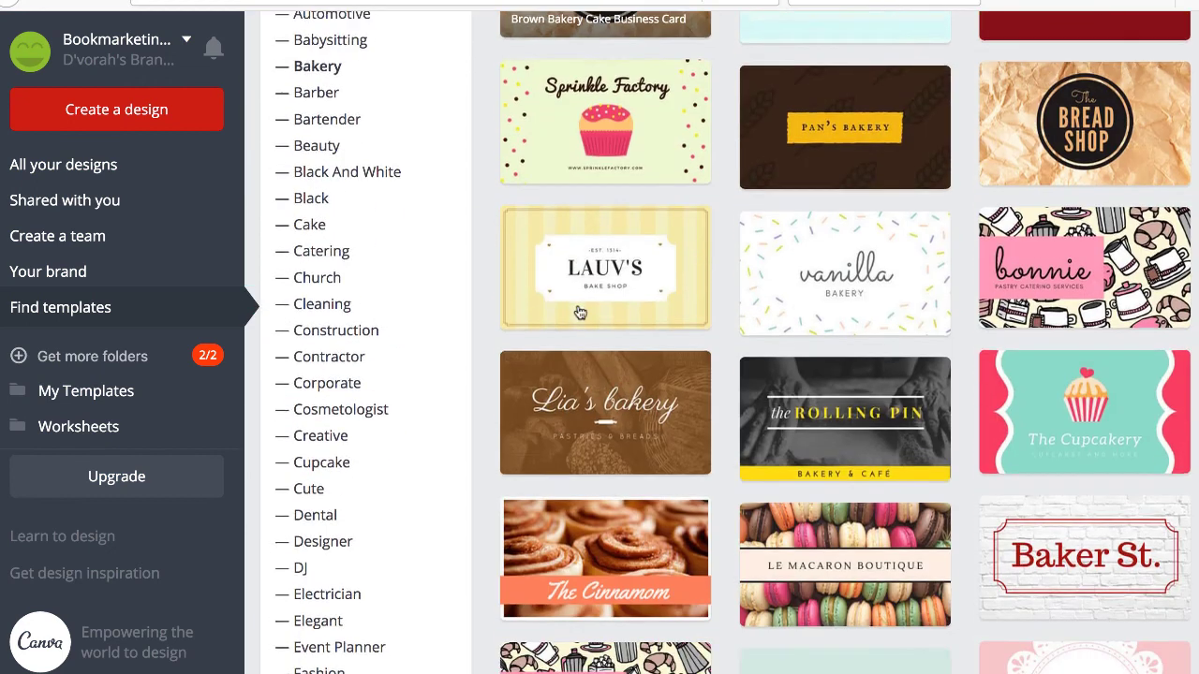